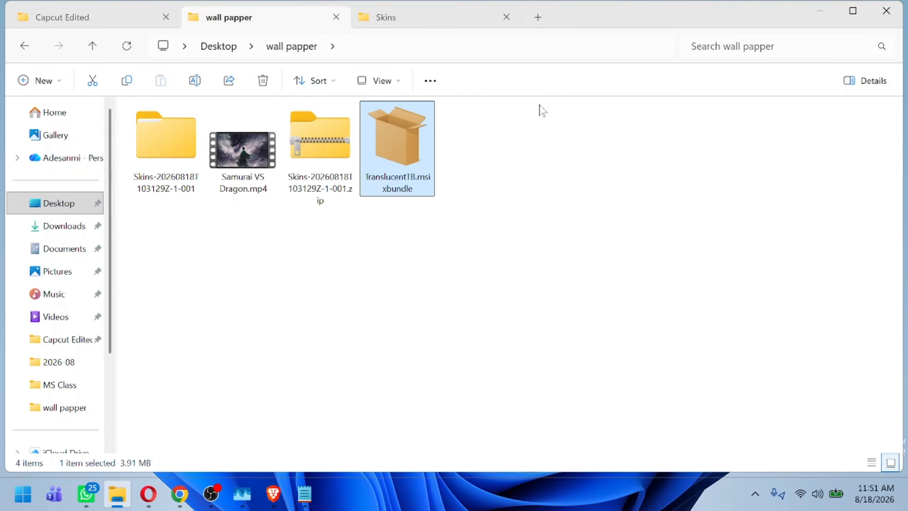
# Set TranslucentTB's taskbar style for the Desktop state to Clear and minimize the folder window.
pyautogui.click(756, 501)
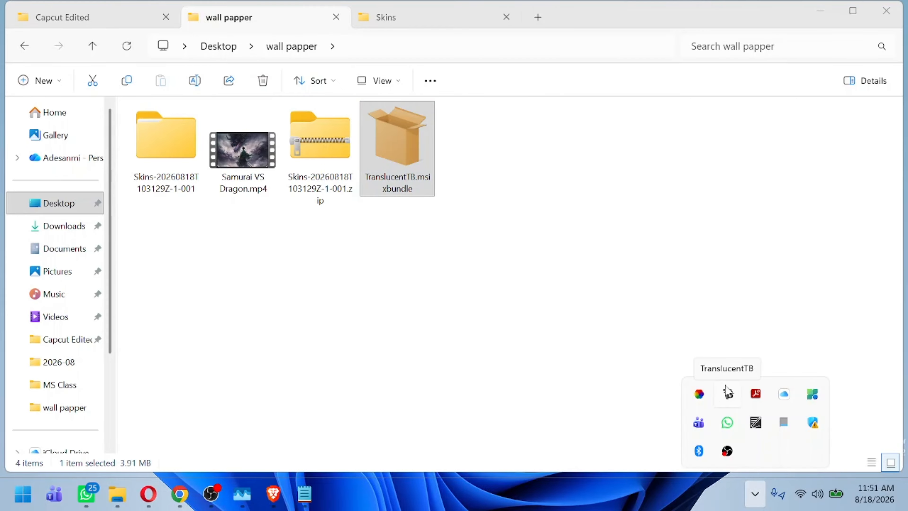
pyautogui.click(728, 394)
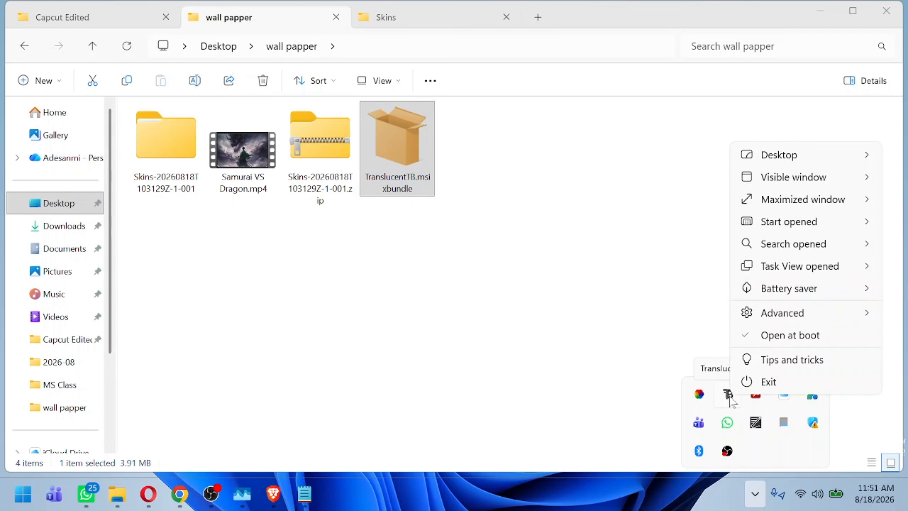
pyautogui.moveTo(792, 164)
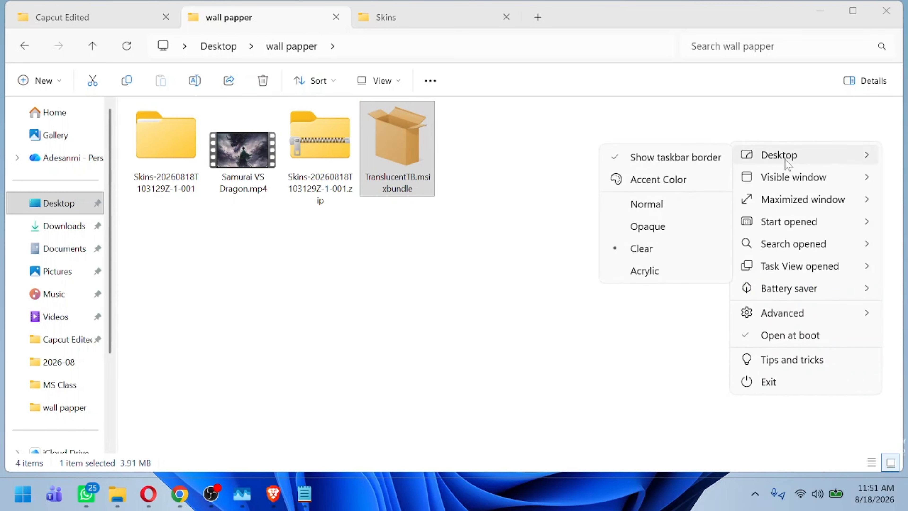
pyautogui.click(642, 249)
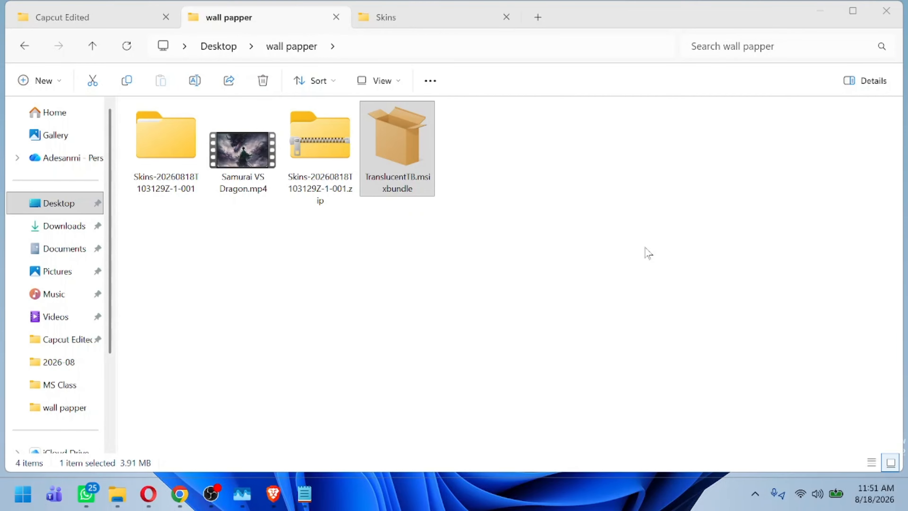
pyautogui.click(820, 15)
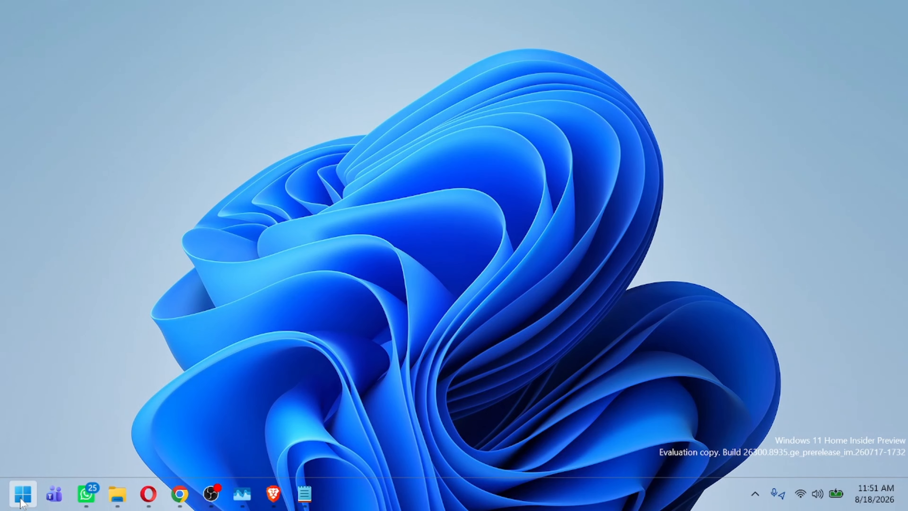
# Search the Microsoft Store for "lively wall" and launch Lively Wallpaper from its store page.
pyautogui.click(22, 503)
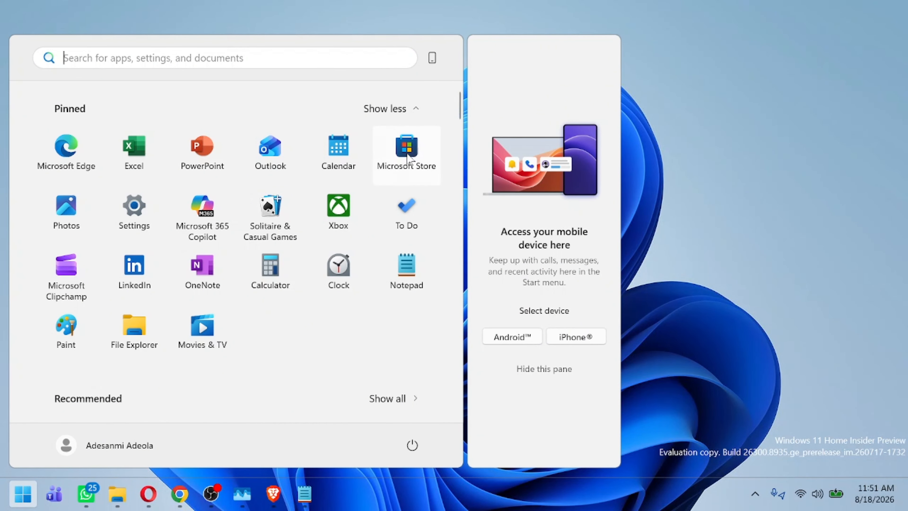
pyautogui.click(406, 152)
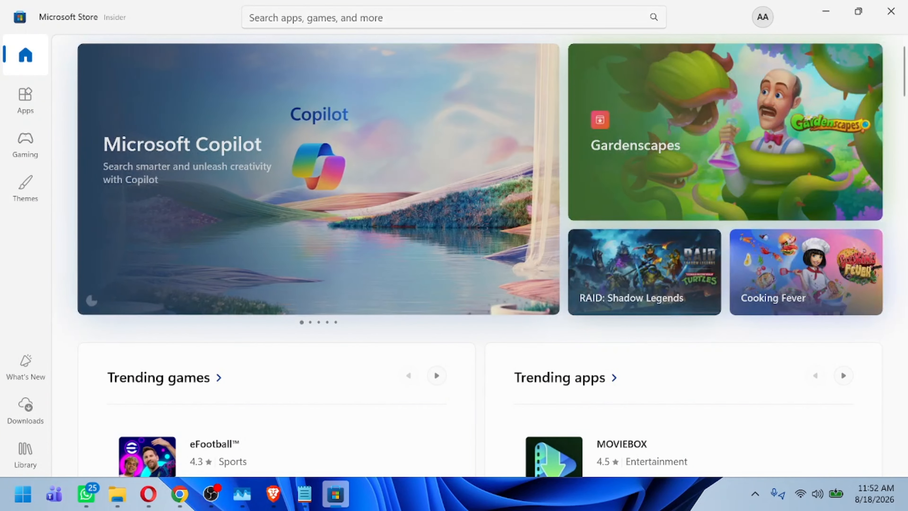
pyautogui.click(429, 17)
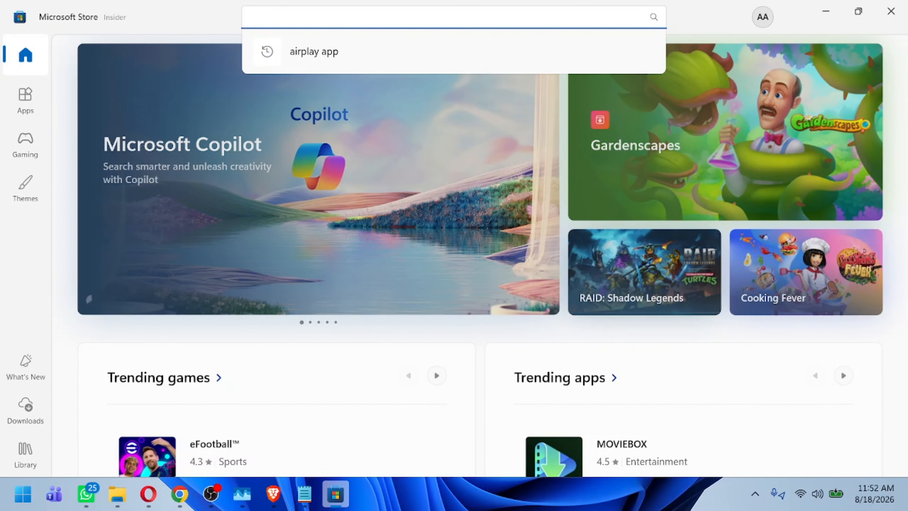
pyautogui.write('lively wall')
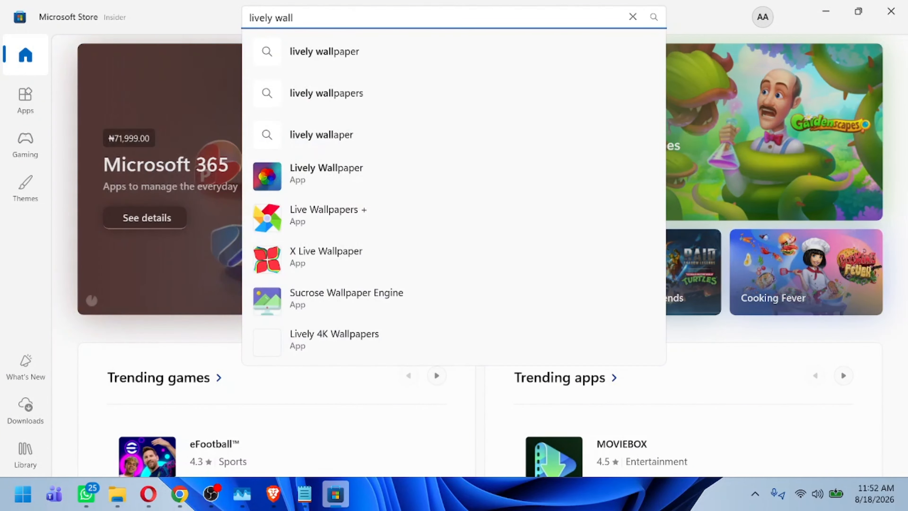
pyautogui.click(338, 178)
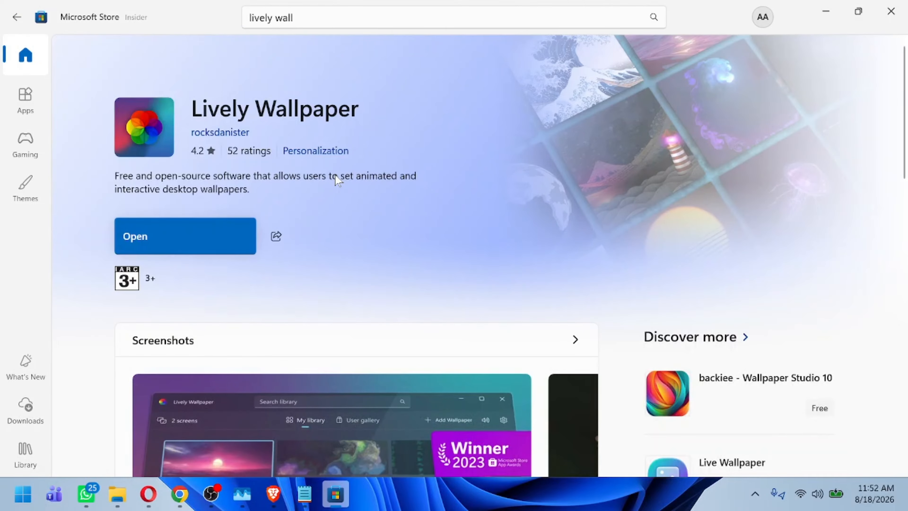
pyautogui.click(168, 237)
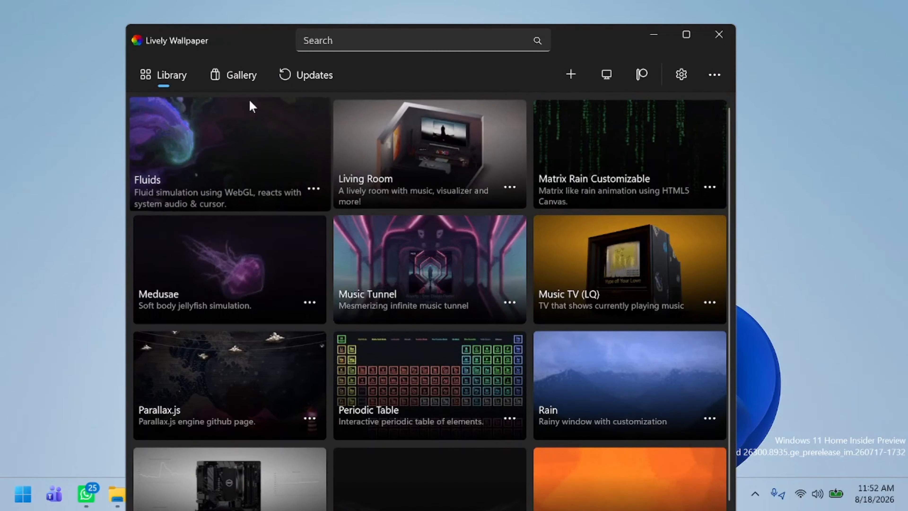
# Add Samurai VS Dragon.mp4 from the wall papper folder to Lively Wallpaper as the desktop wallpaper, keeping the suggested title.
pyautogui.click(572, 74)
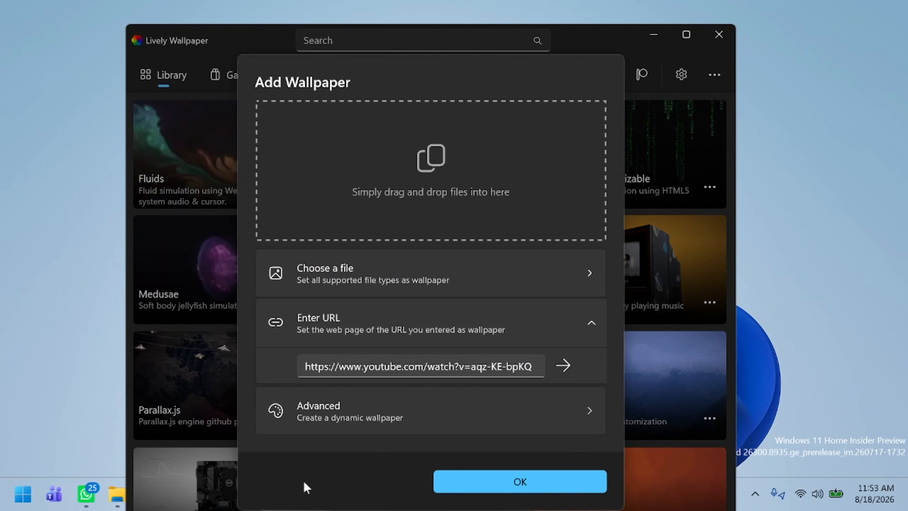
pyautogui.click(117, 494)
pyautogui.click(238, 166)
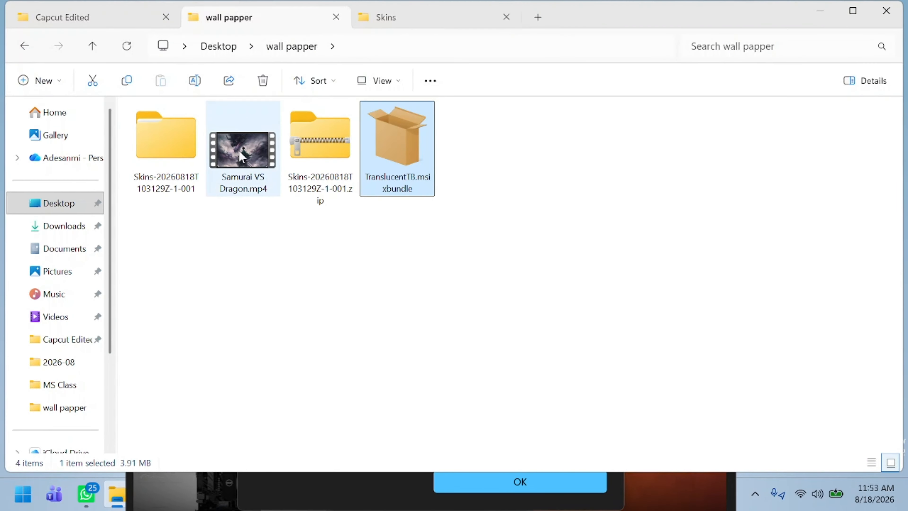
pyautogui.press('super+Down')
pyautogui.moveTo(251, 181); pyautogui.dragTo(535, 206)
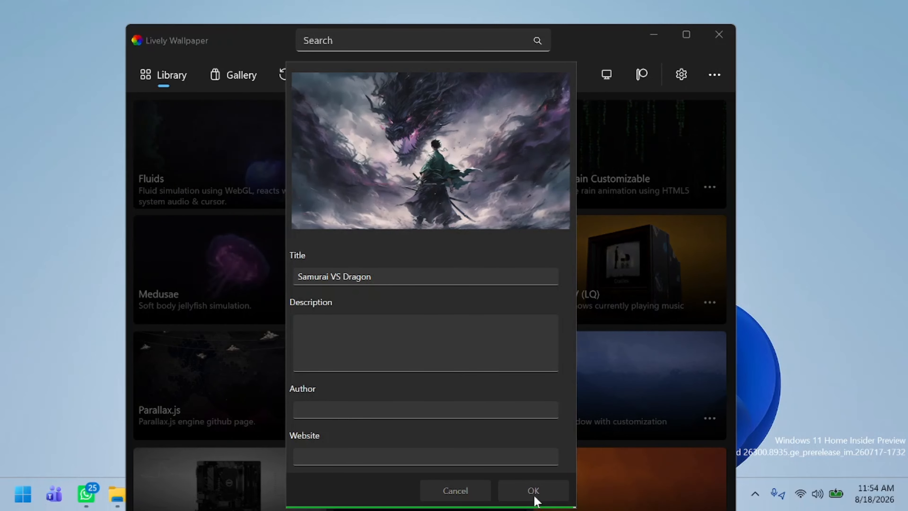
pyautogui.click(534, 493)
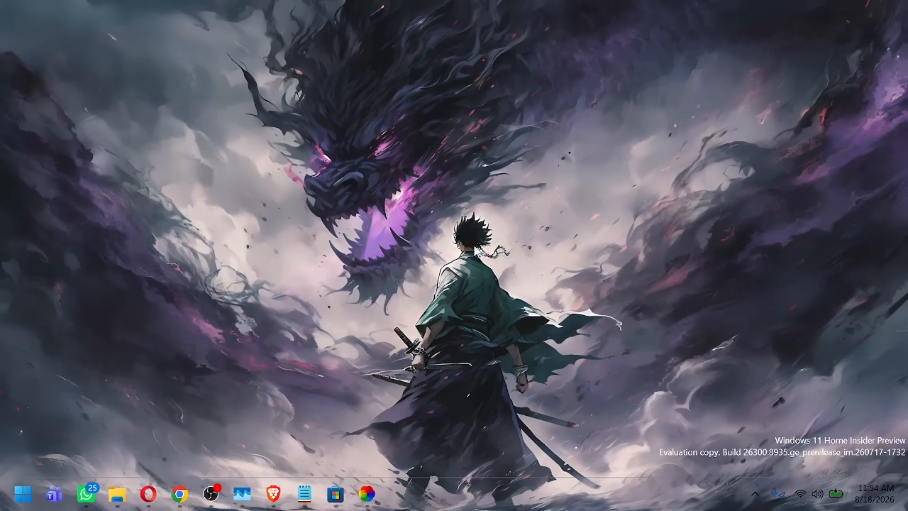
# Launch the Rainmeter.exe installer from the Skins folder inside Skins-20260818T103129Z-1-001.
pyautogui.click(120, 497)
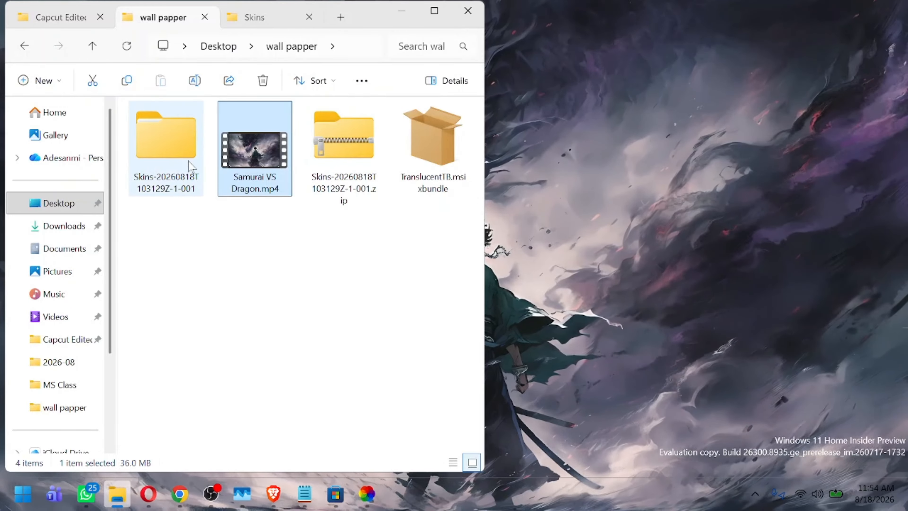
pyautogui.doubleClick(164, 154)
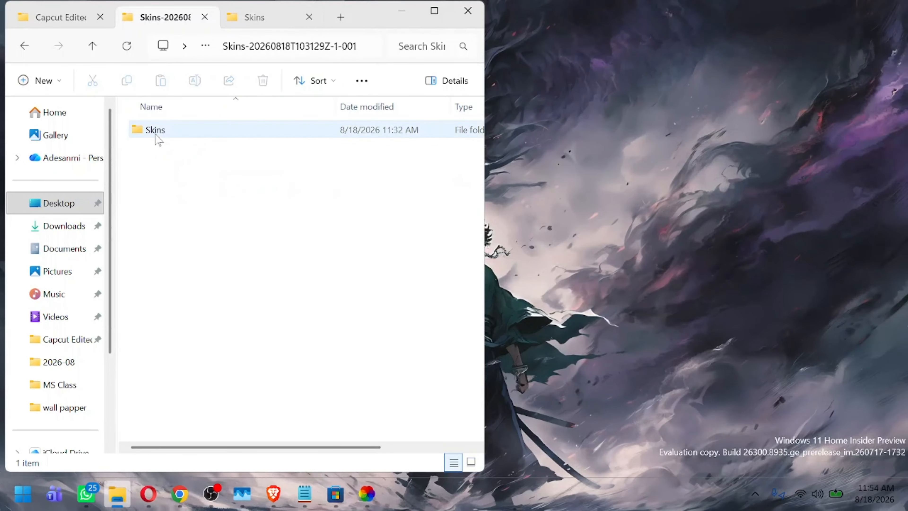
pyautogui.doubleClick(157, 138)
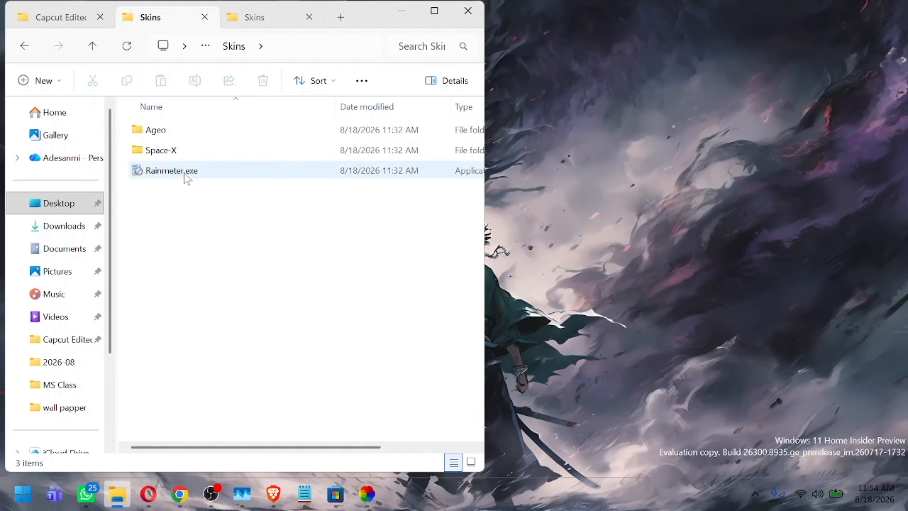
pyautogui.doubleClick(172, 171)
pyautogui.click(500, 268)
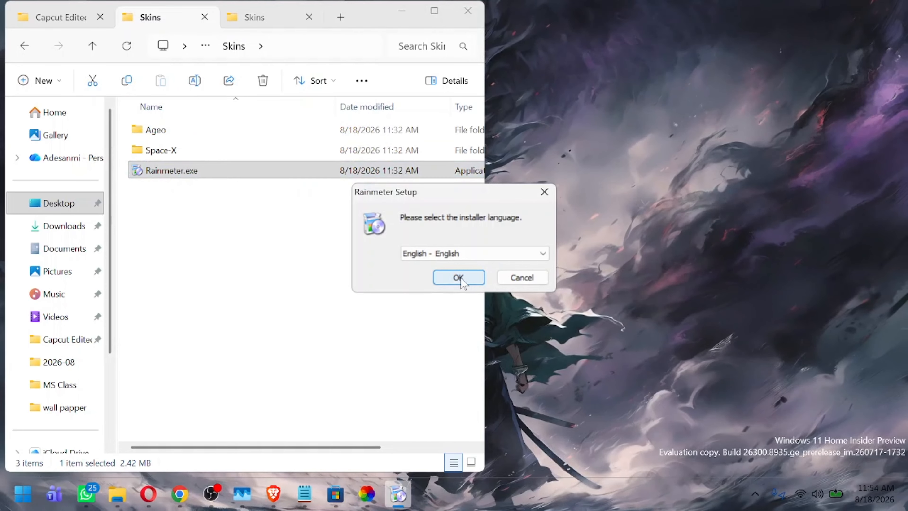
# Install Rainmeter in English as a standard installation in C:\Program Files\Rainmeter, with the 64-bit version and launch on startup enabled.
pyautogui.click(459, 278)
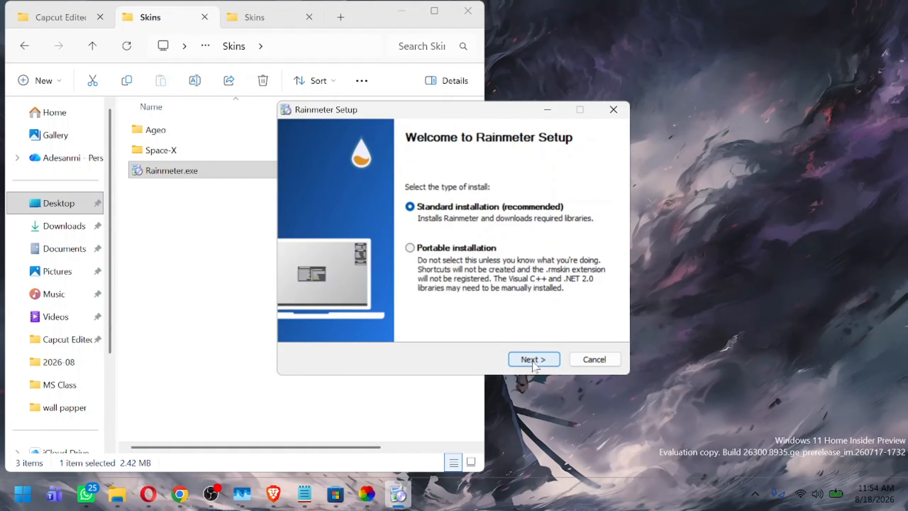
pyautogui.click(534, 362)
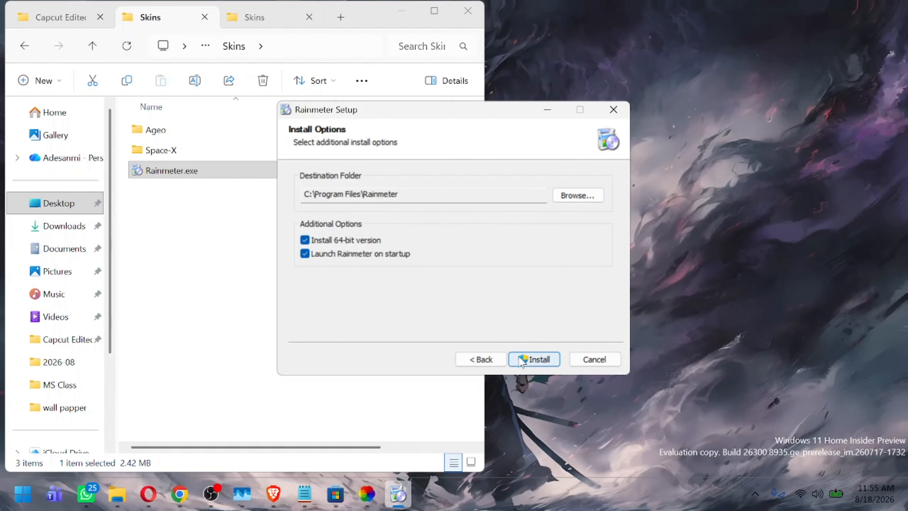
pyautogui.click(534, 360)
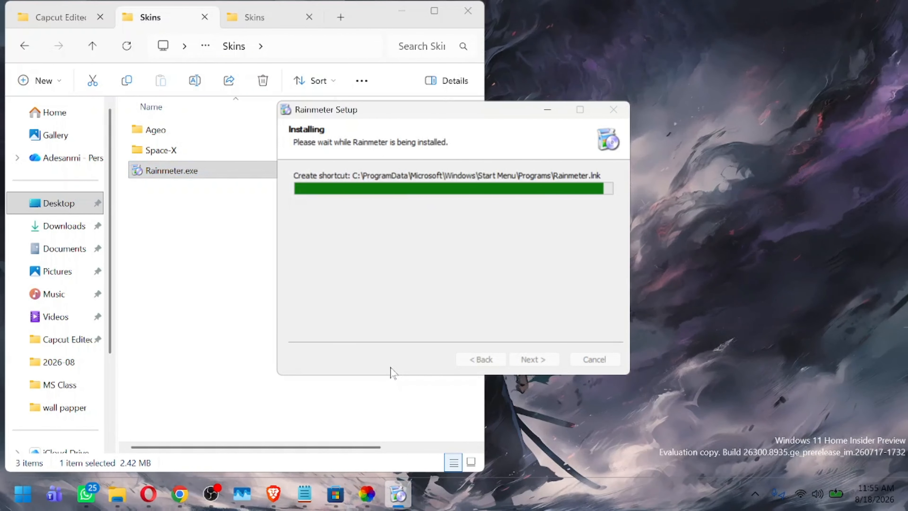
pyautogui.click(535, 361)
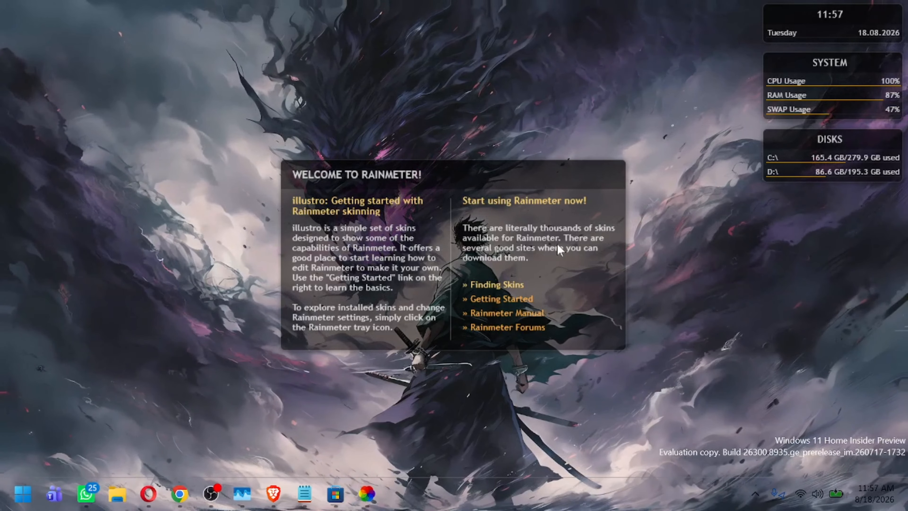
# Search Windows for "rain" and open Rainmeter.
pyautogui.click(16, 504)
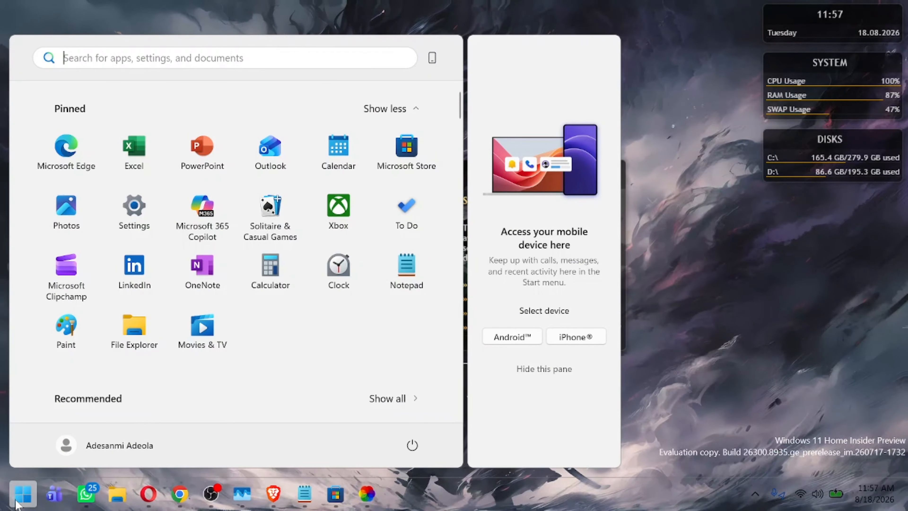
pyautogui.click(162, 60)
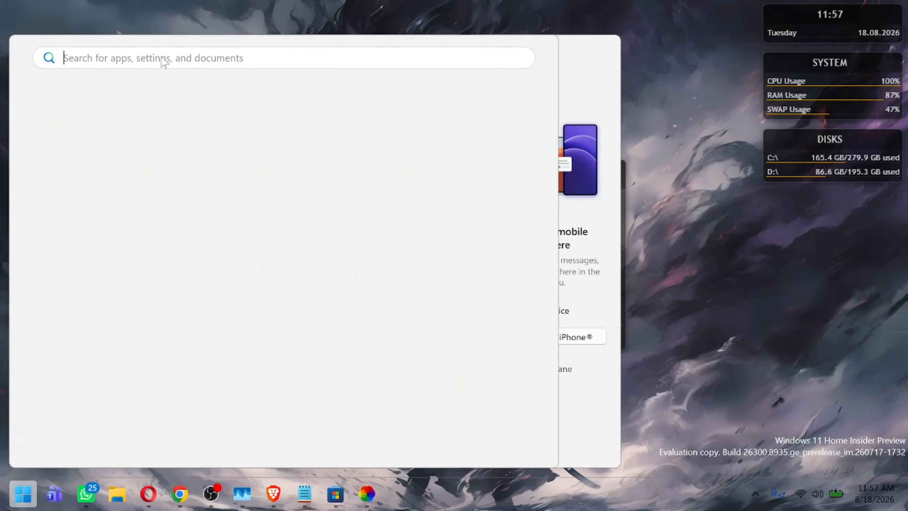
pyautogui.write('rain')
pyautogui.click(85, 166)
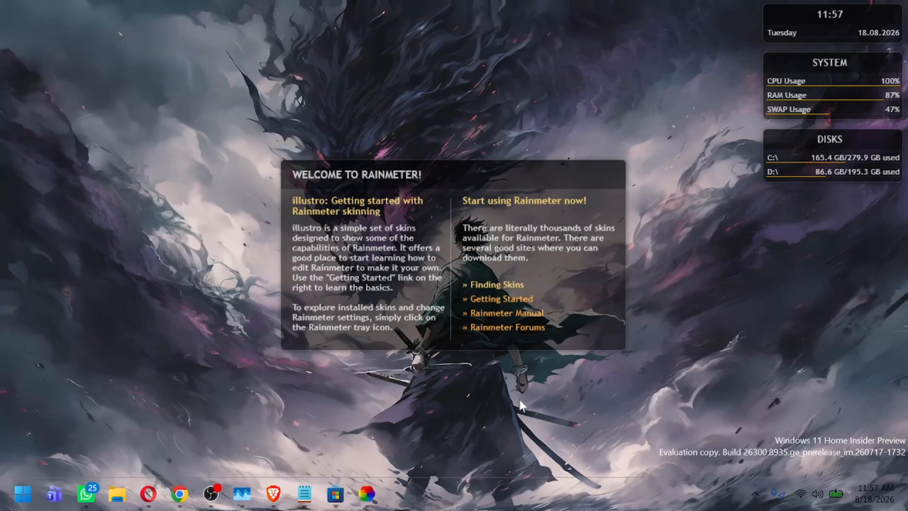
# Unload the default illustro Welcome, System, clock and Disks skins from the desktop.
pyautogui.rightClick(577, 188)
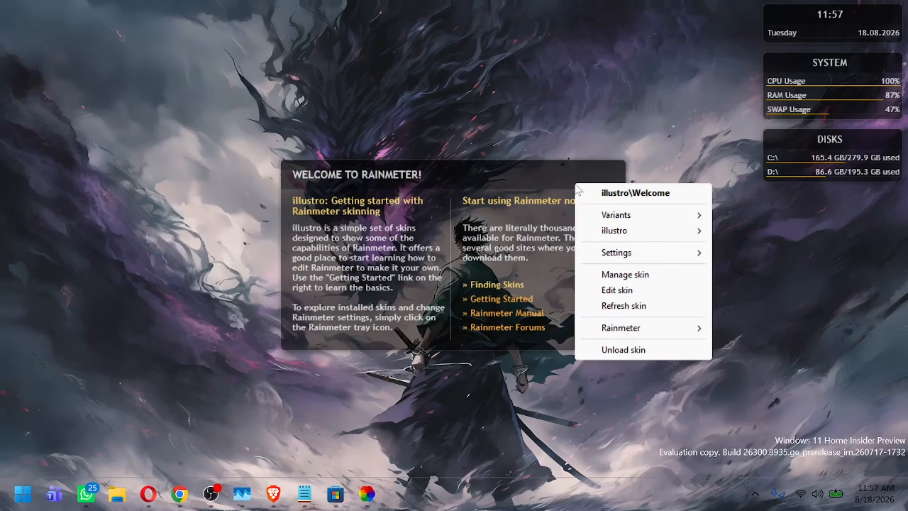
pyautogui.click(623, 352)
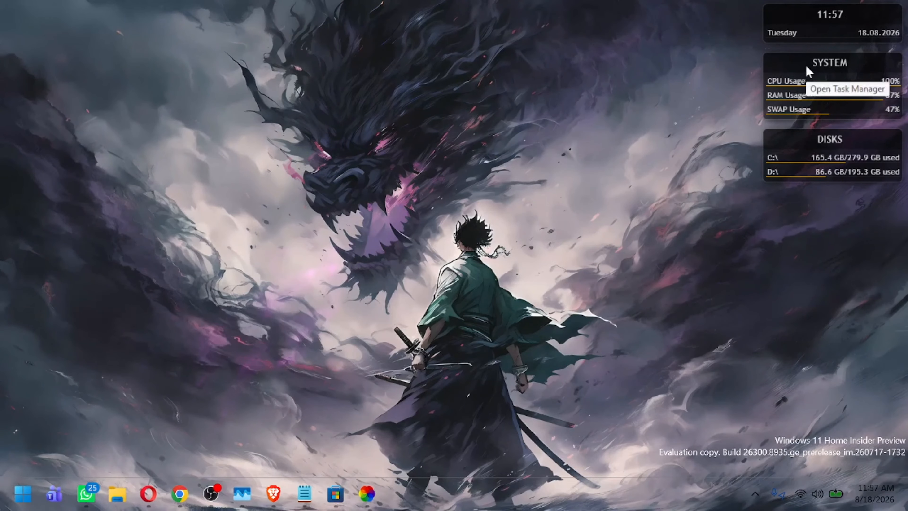
pyautogui.rightClick(808, 80)
pyautogui.click(817, 232)
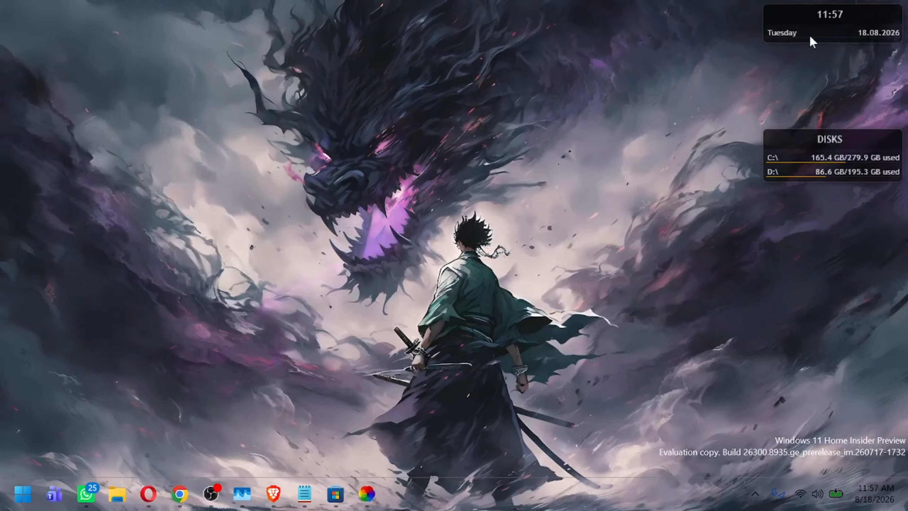
pyautogui.rightClick(787, 29)
pyautogui.click(844, 196)
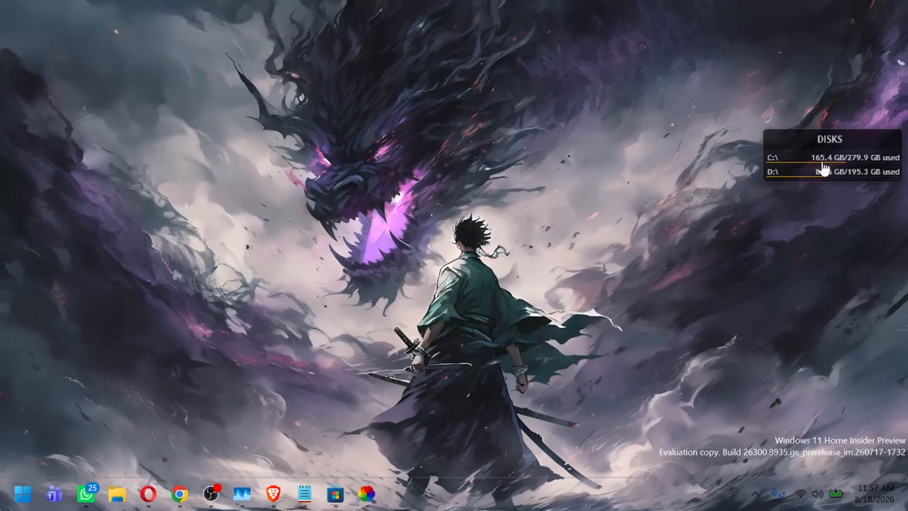
pyautogui.rightClick(789, 138)
pyautogui.click(846, 305)
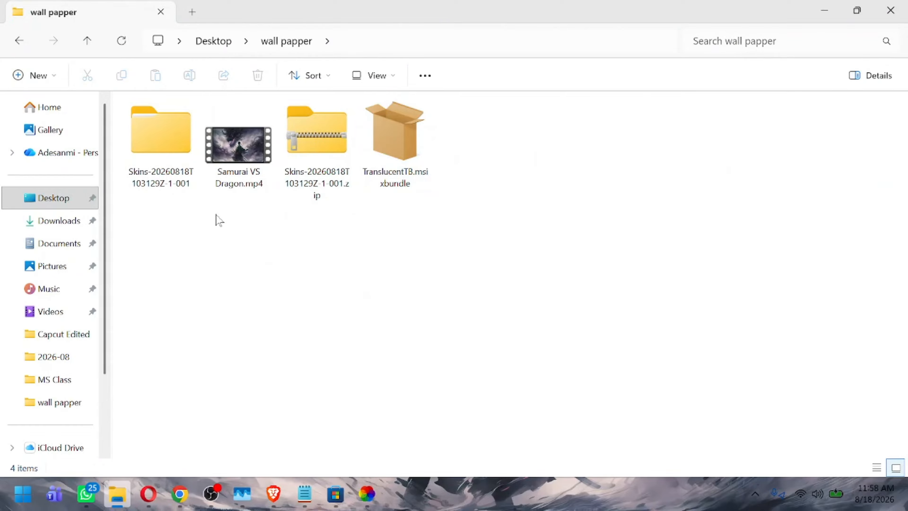
# Copy the Ageo and Space-X folders from the Skins folder inside Skins-20260818T103129Z-1-001.
pyautogui.doubleClick(158, 150)
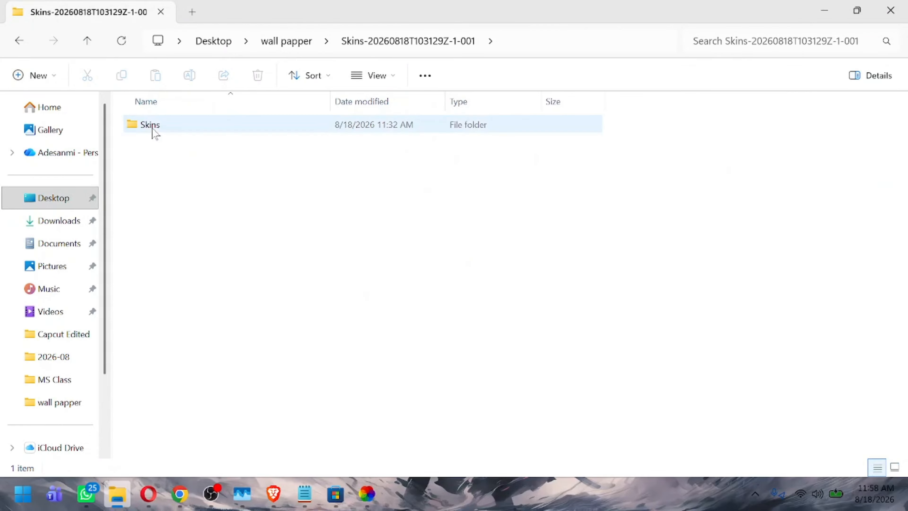
pyautogui.doubleClick(153, 129)
pyautogui.click(129, 150)
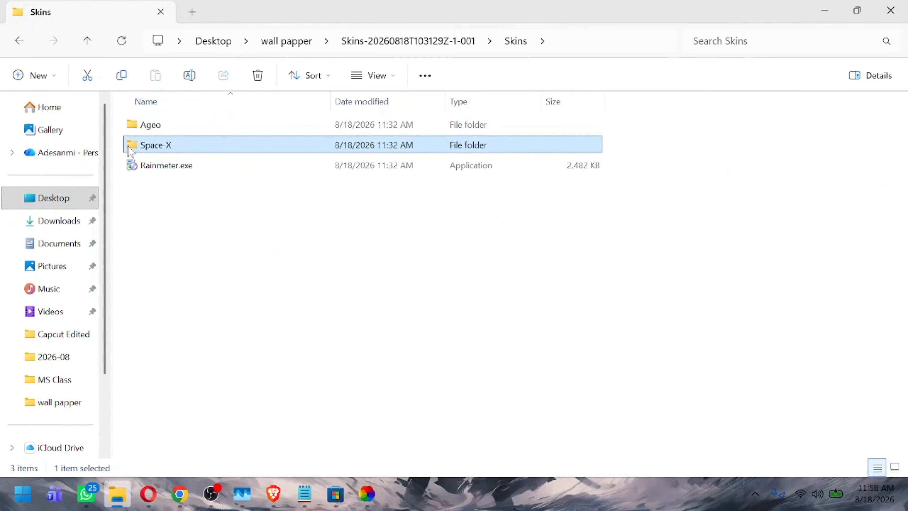
pyautogui.keyDown('ctrl'); pyautogui.click(141, 131); pyautogui.keyUp('ctrl')
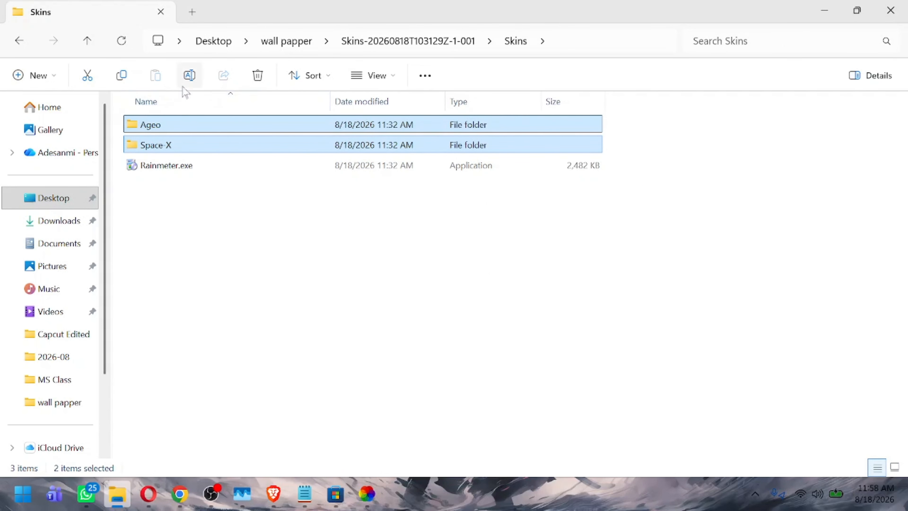
pyautogui.click(123, 77)
# Paste the copied skin folders into Documents\Rainmeter\Skins and minimize the file window.
pyautogui.click(67, 244)
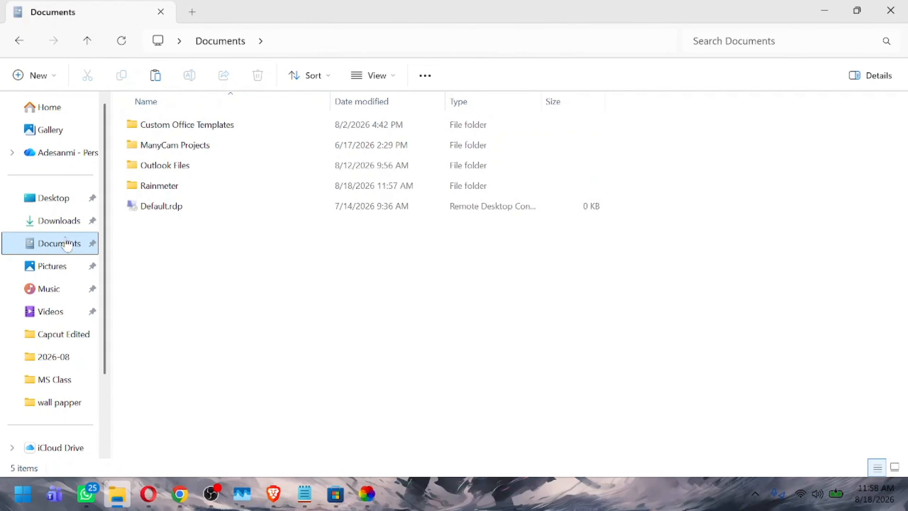
pyautogui.doubleClick(180, 191)
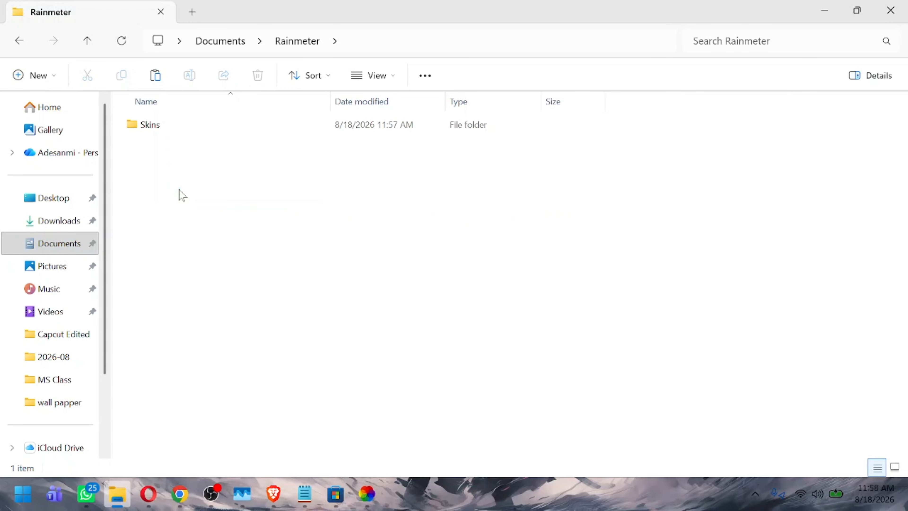
pyautogui.doubleClick(154, 127)
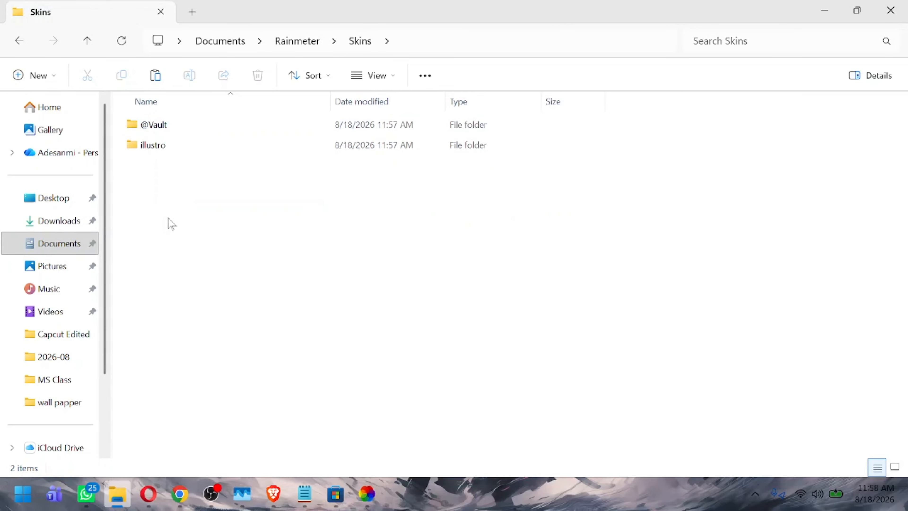
pyautogui.hotkey('ctrl', 'v')
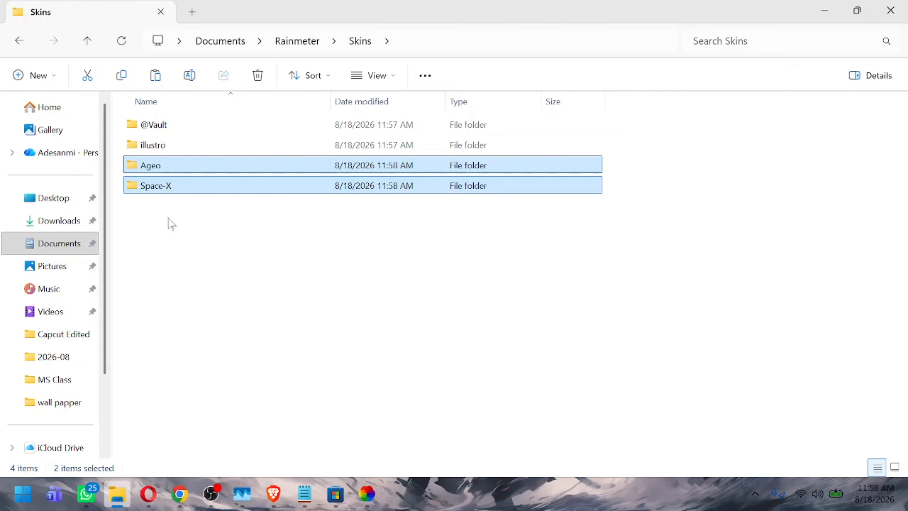
pyautogui.click(825, 14)
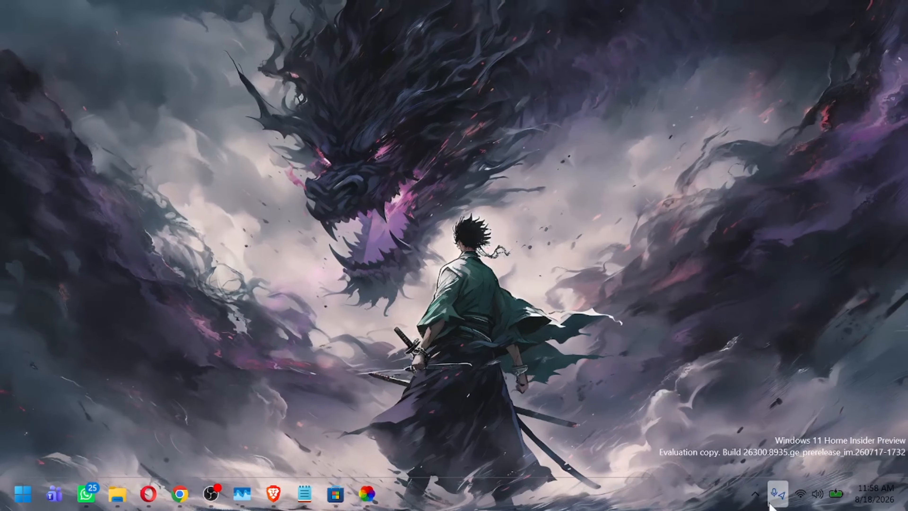
# Open the Rainmeter manager from the hidden tray items and load the illustro Clock.ini skin.
pyautogui.click(755, 499)
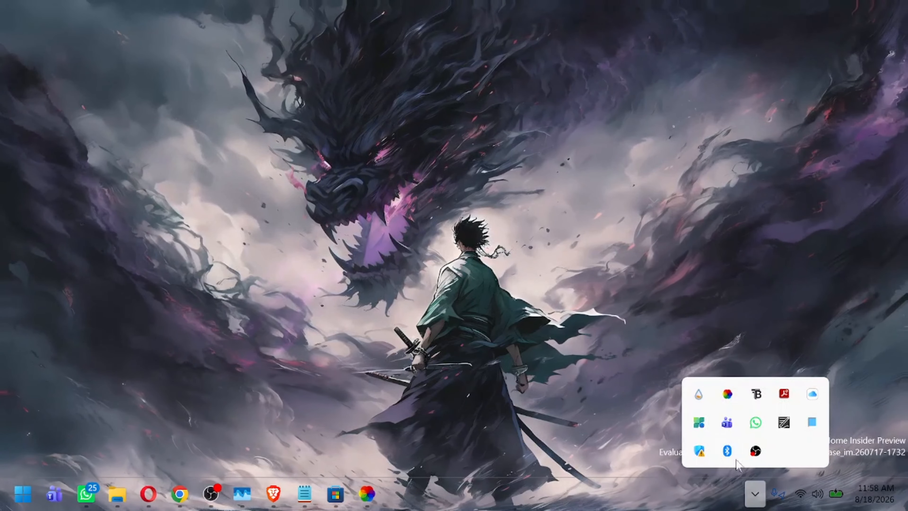
pyautogui.rightClick(698, 397)
pyautogui.click(739, 195)
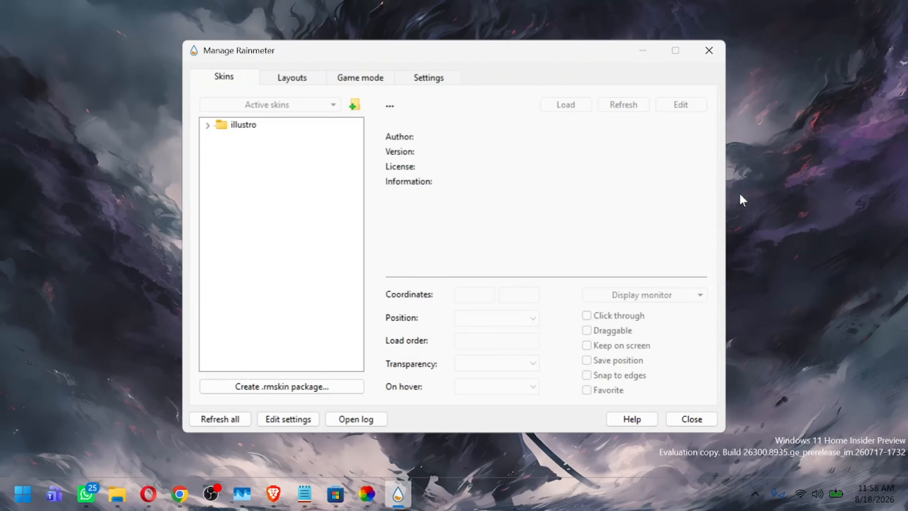
pyautogui.click(207, 126)
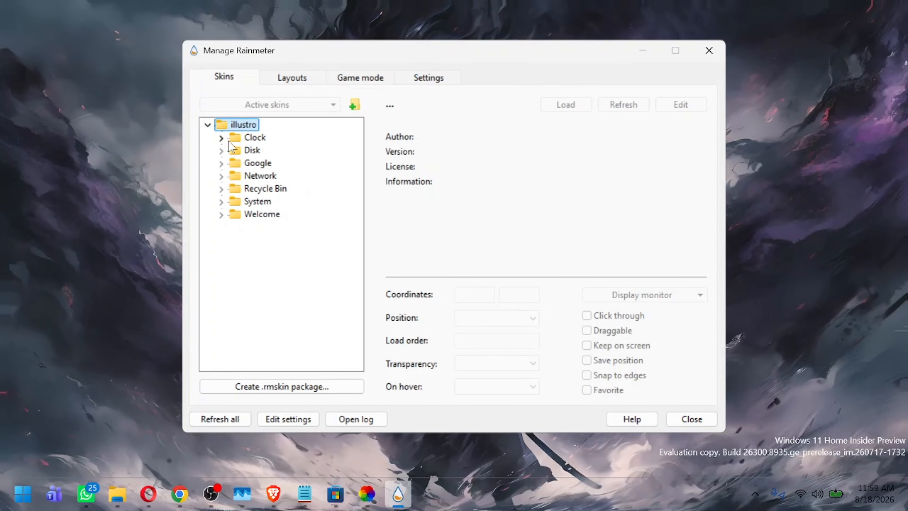
pyautogui.click(221, 139)
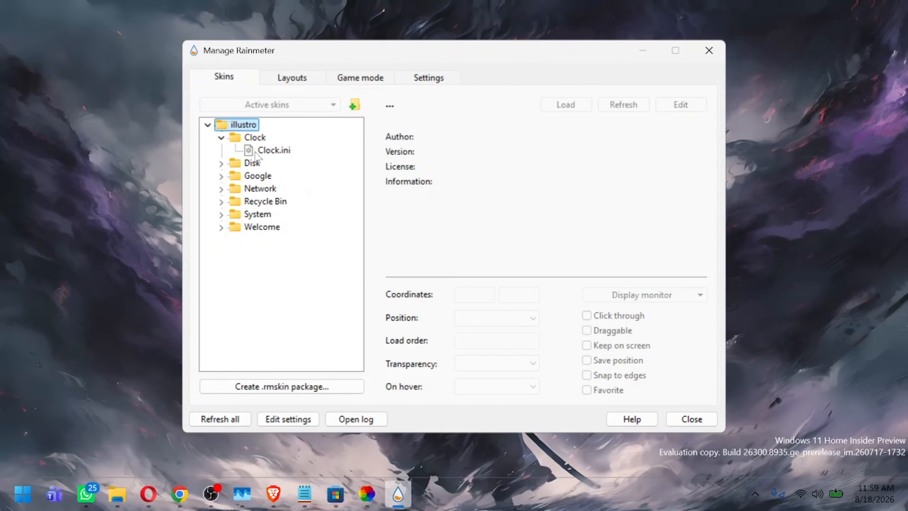
pyautogui.click(268, 151)
pyautogui.click(565, 108)
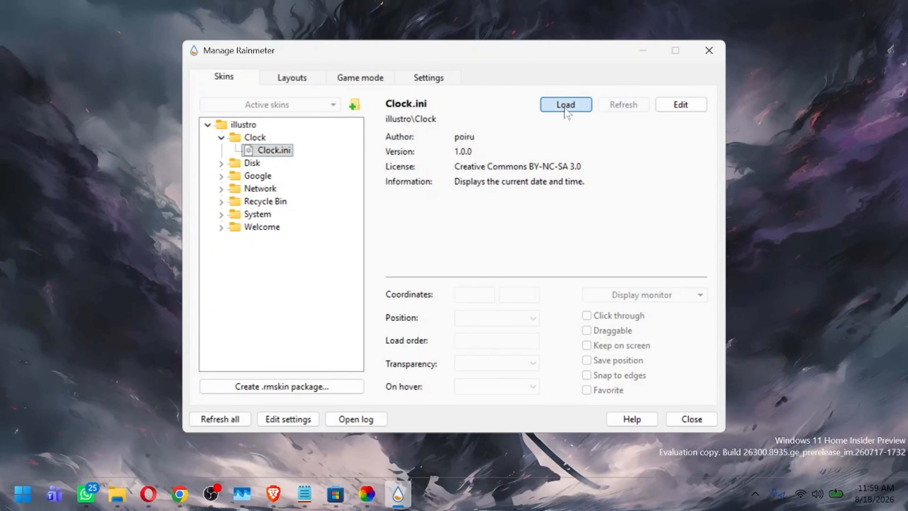
# Load the illustro 1 Disk.ini skin and replace it with 2 Disks.ini.
pyautogui.click(221, 164)
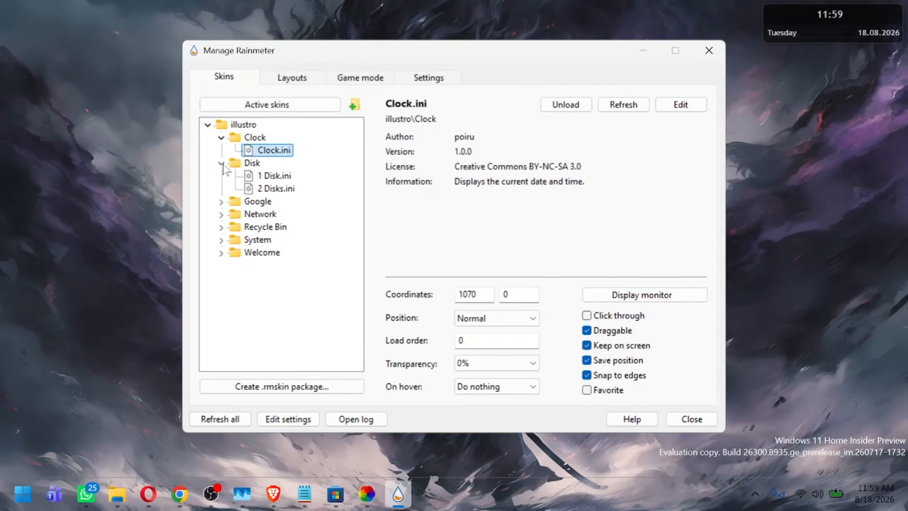
pyautogui.click(285, 179)
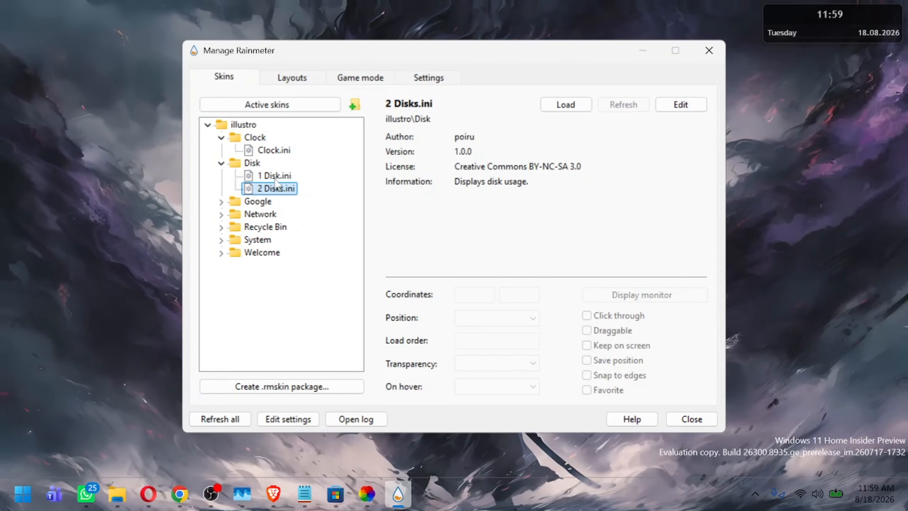
pyautogui.click(281, 189)
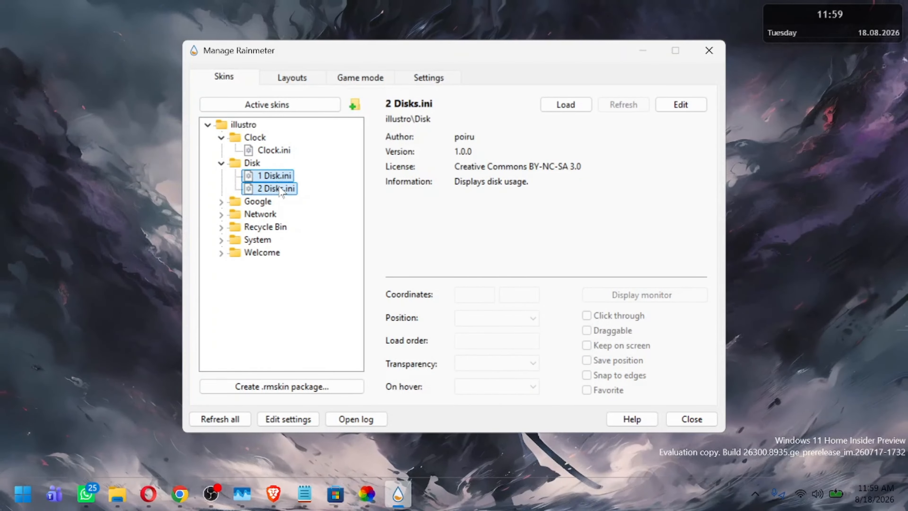
pyautogui.click(285, 179)
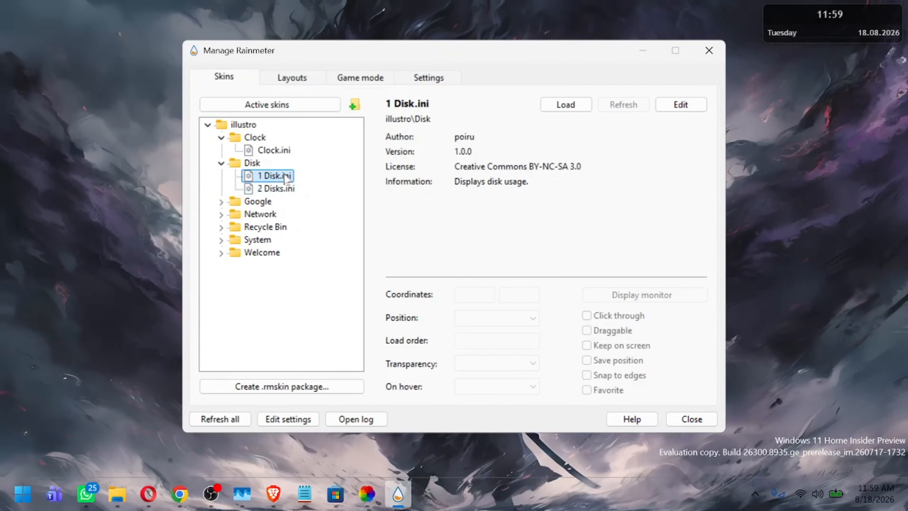
pyautogui.click(567, 108)
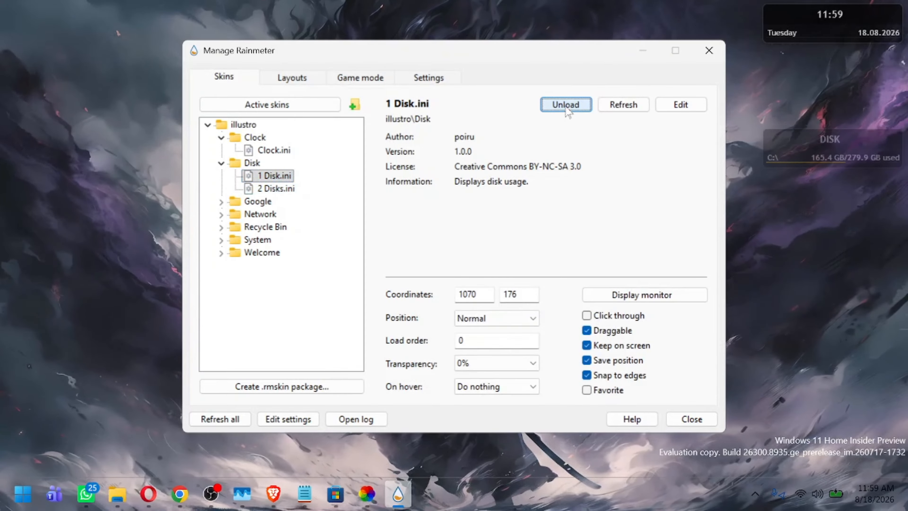
pyautogui.click(278, 189)
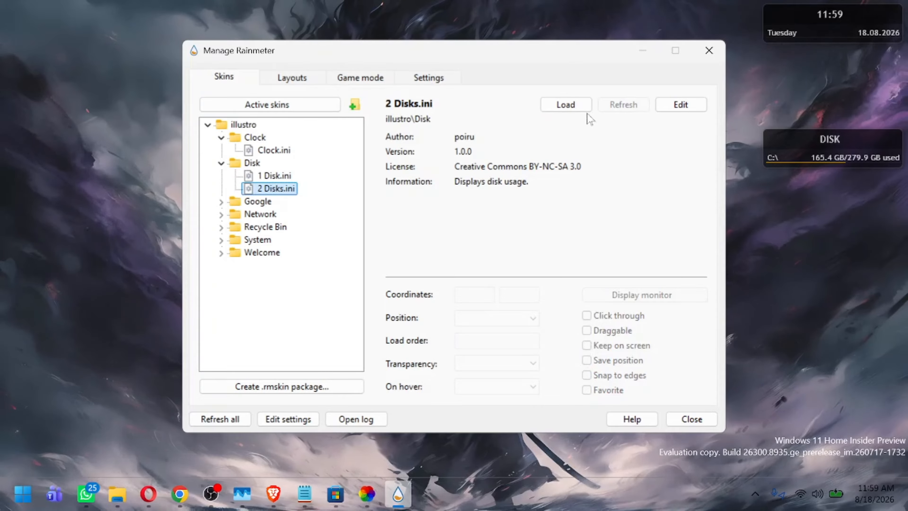
pyautogui.click(569, 106)
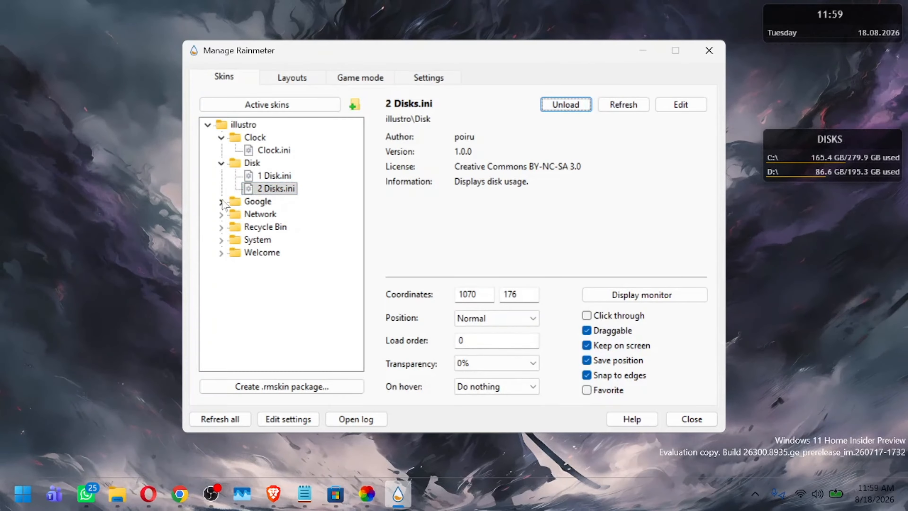
# Load the illustro Google.ini and Network.ini skins.
pyautogui.click(221, 203)
pyautogui.click(280, 214)
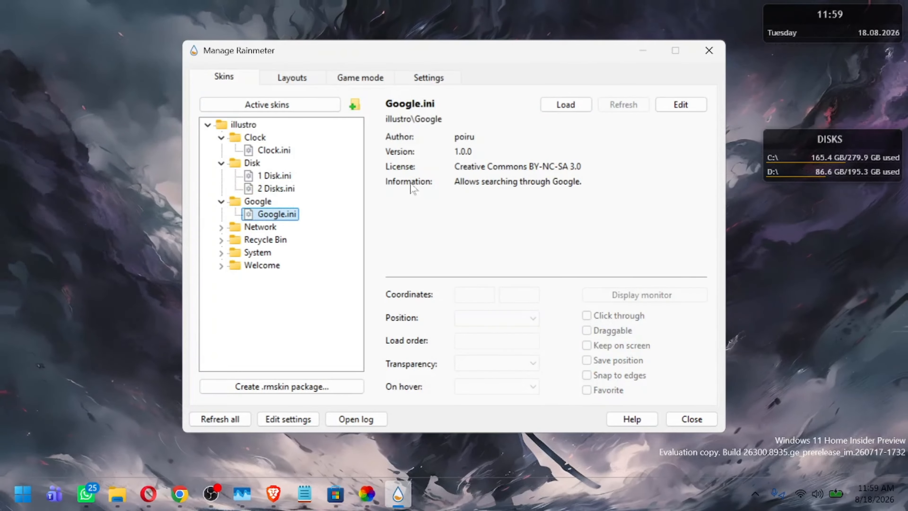
pyautogui.click(566, 105)
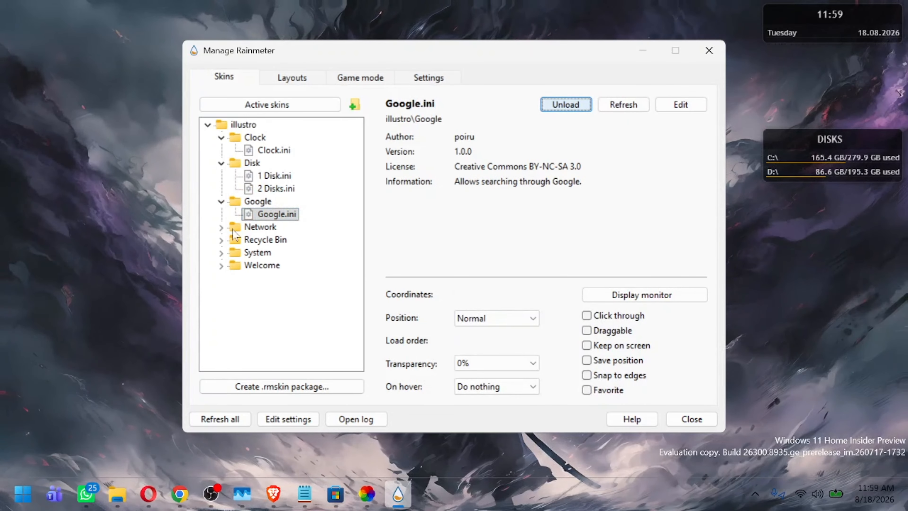
pyautogui.click(223, 229)
pyautogui.click(277, 239)
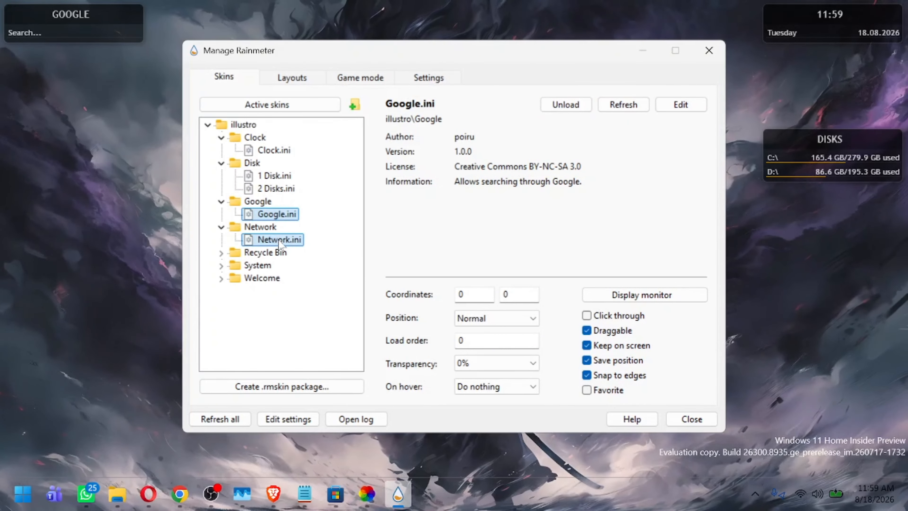
pyautogui.click(569, 105)
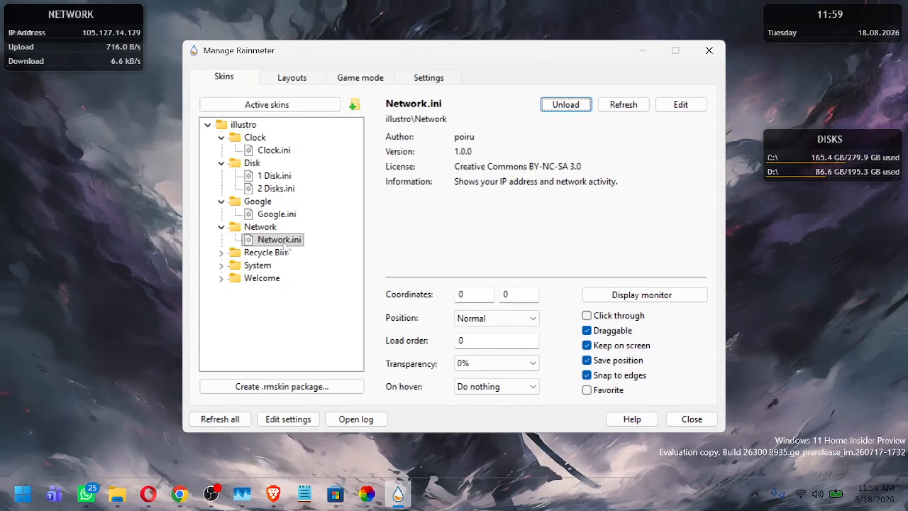
# Load the illustro Recycle Bin.ini and System.ini skins.
pyautogui.click(221, 252)
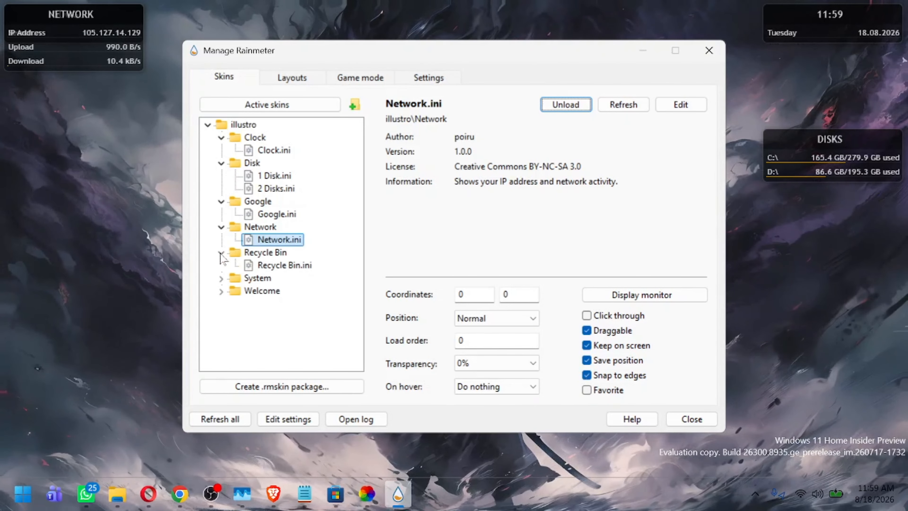
pyautogui.click(281, 265)
pyautogui.click(566, 104)
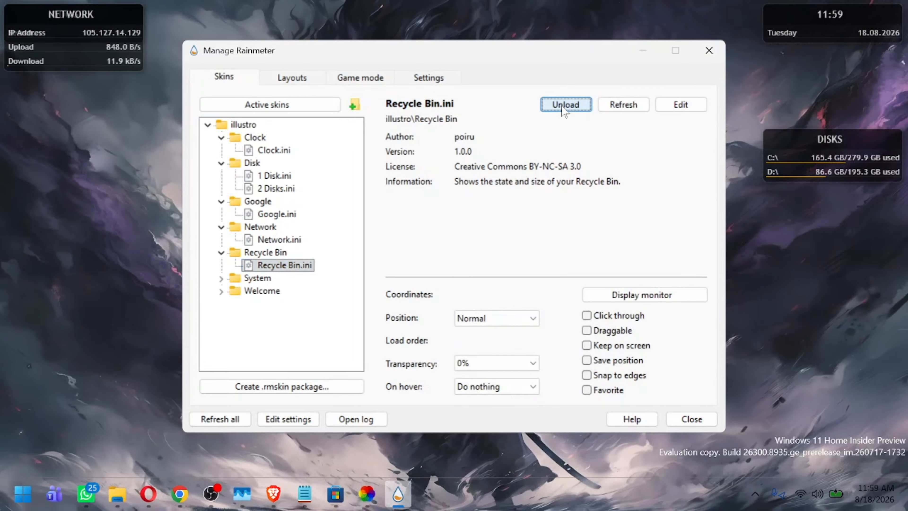
pyautogui.click(221, 279)
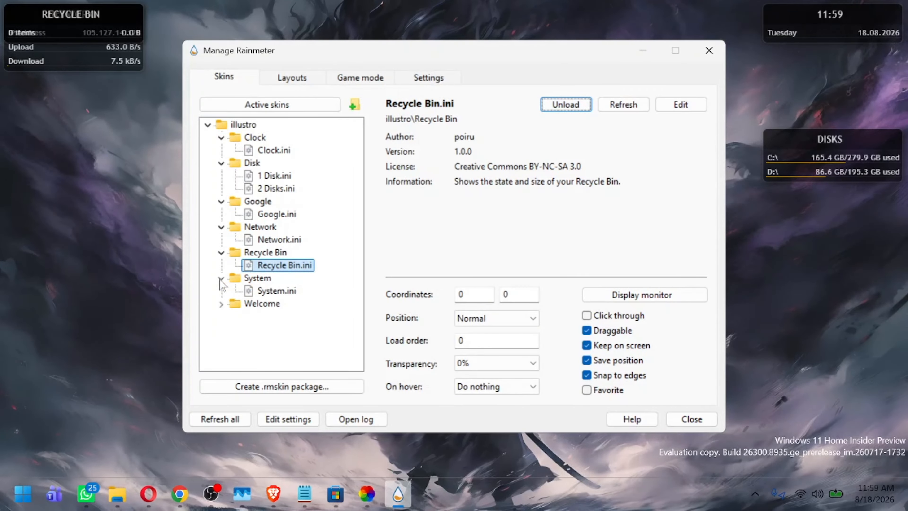
pyautogui.click(277, 291)
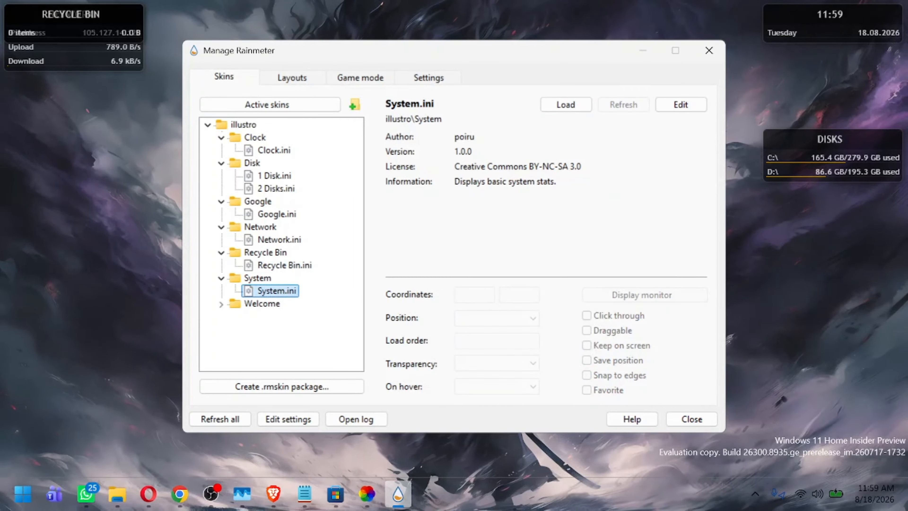
pyautogui.click(565, 105)
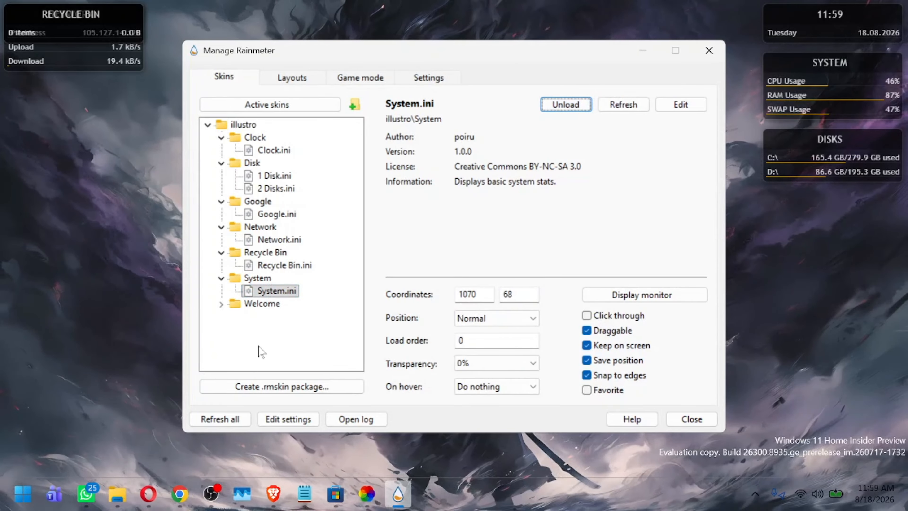
# Load the illustro Welcome.ini skin.
pyautogui.click(221, 303)
pyautogui.click(278, 319)
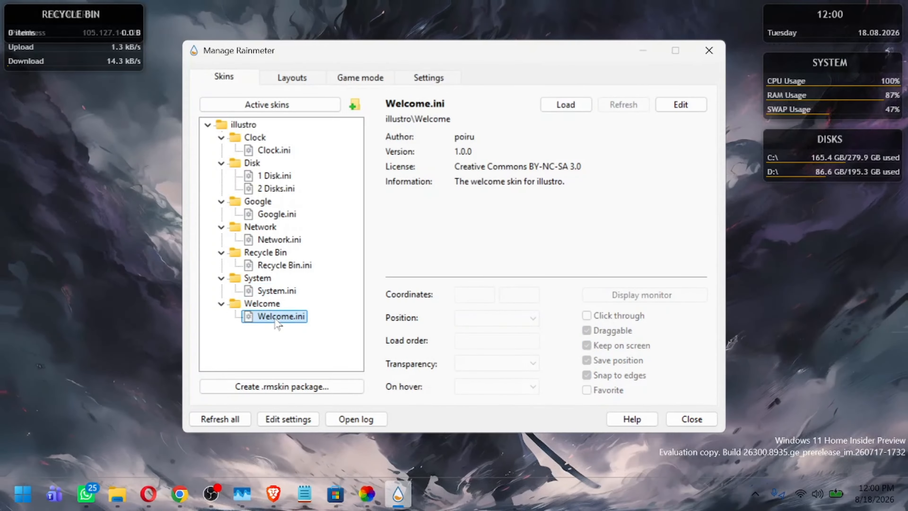
pyautogui.click(573, 110)
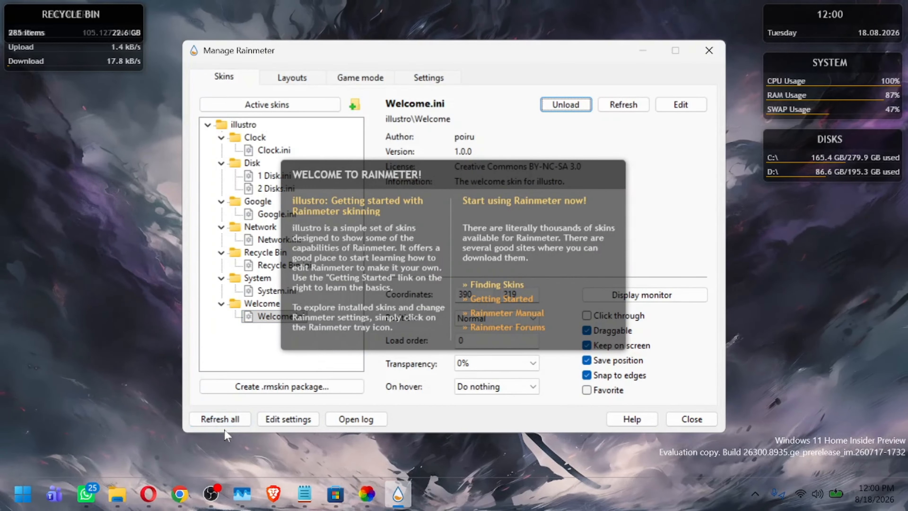
# Refresh all Rainmeter skins to pick up the copied folders and load Quotes.ini from Ageo.
pyautogui.click(227, 422)
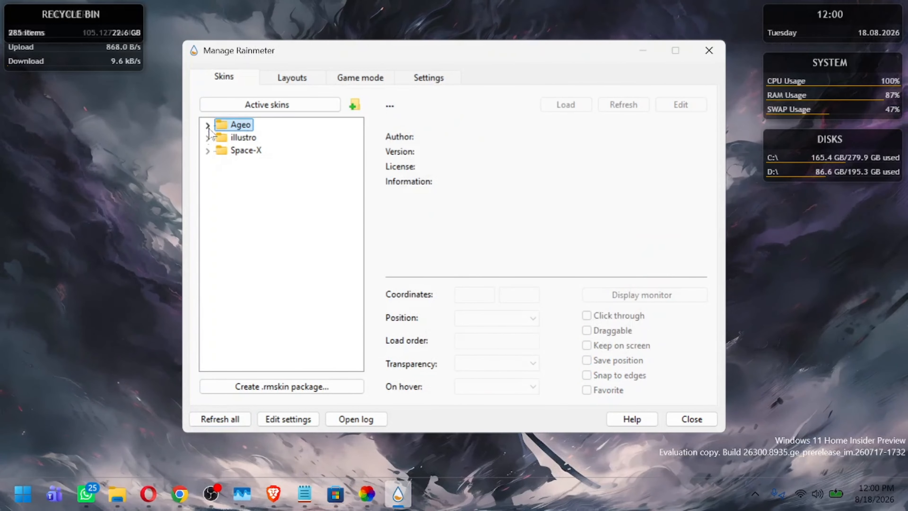
pyautogui.click(208, 127)
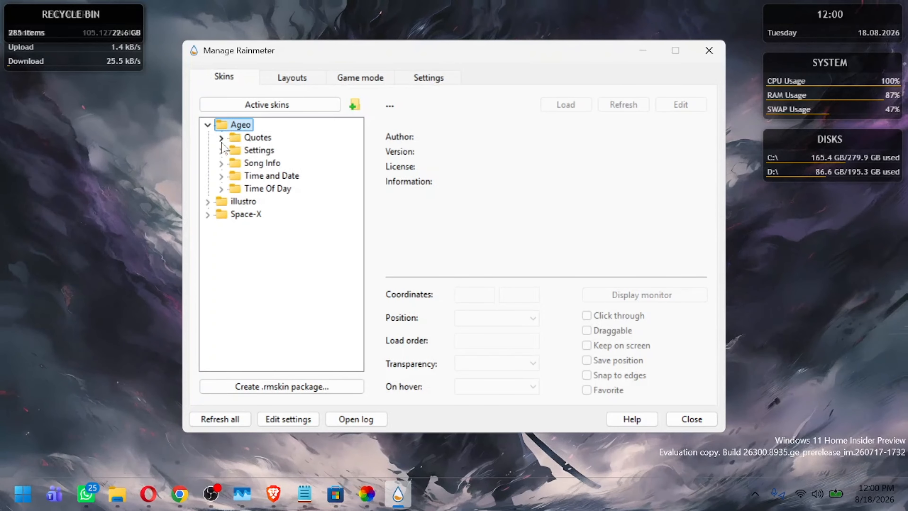
pyautogui.click(221, 138)
pyautogui.click(265, 150)
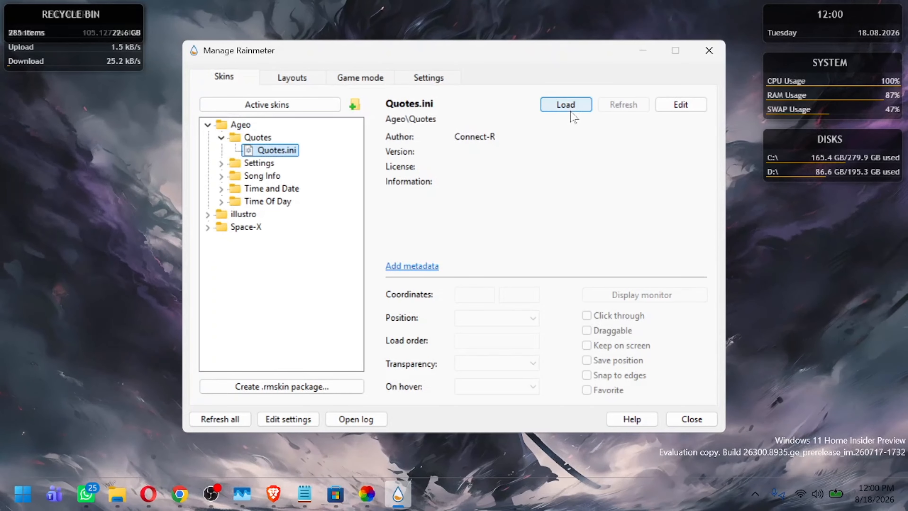
pyautogui.click(573, 116)
# Load the Ageo Settings.ini and Song Info.ini skins.
pyautogui.click(222, 165)
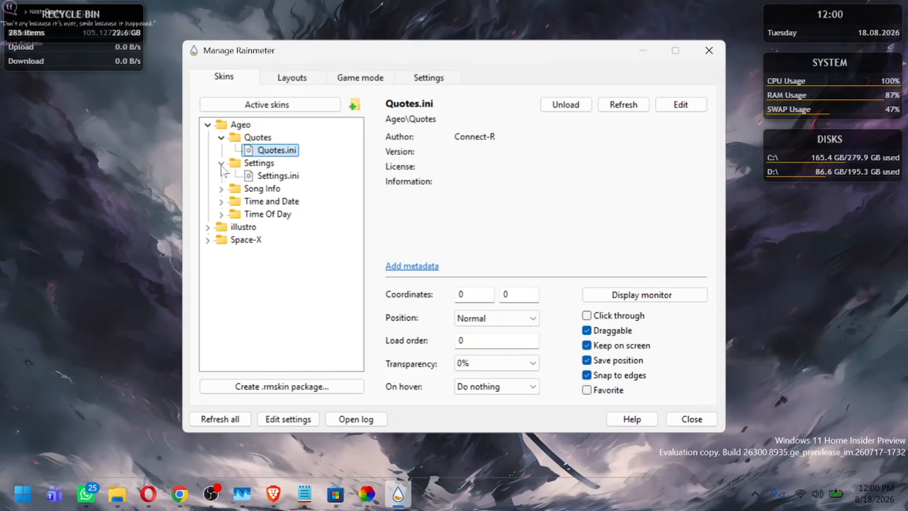
pyautogui.click(279, 175)
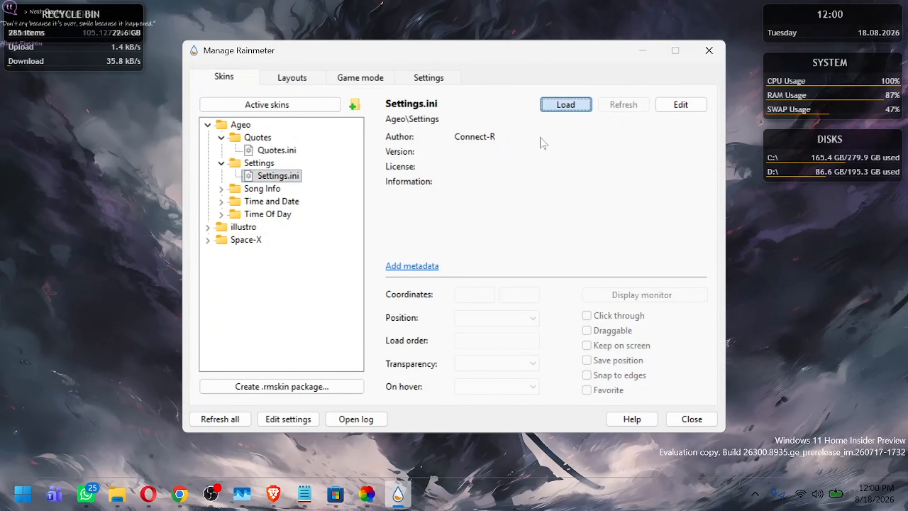
pyautogui.click(565, 104)
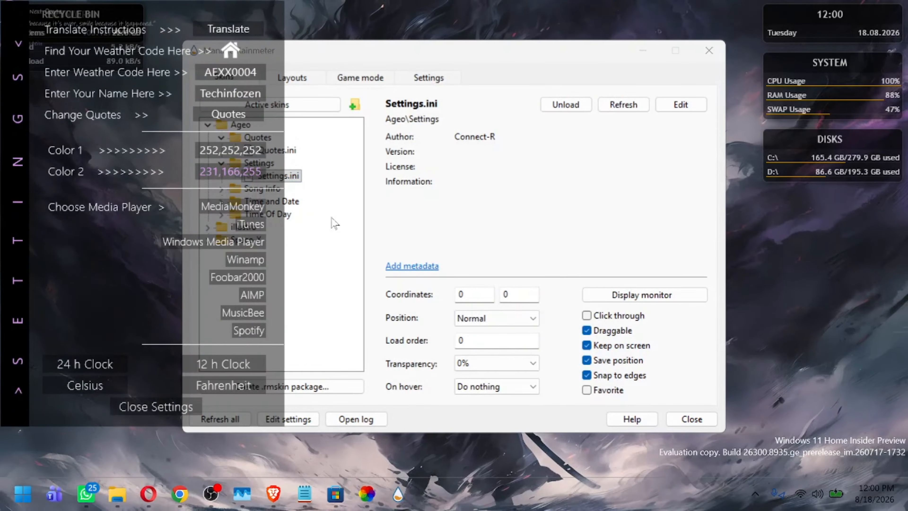
pyautogui.click(334, 223)
pyautogui.click(221, 189)
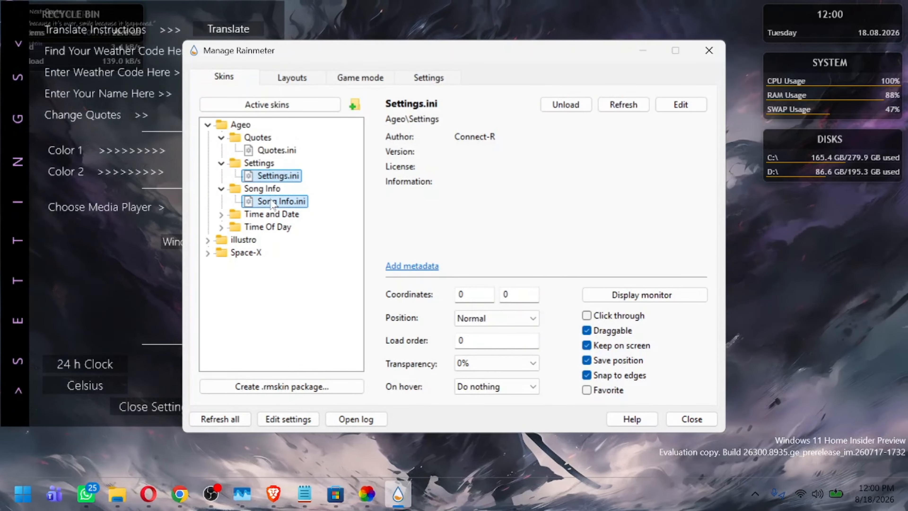
pyautogui.click(279, 201)
pyautogui.click(570, 103)
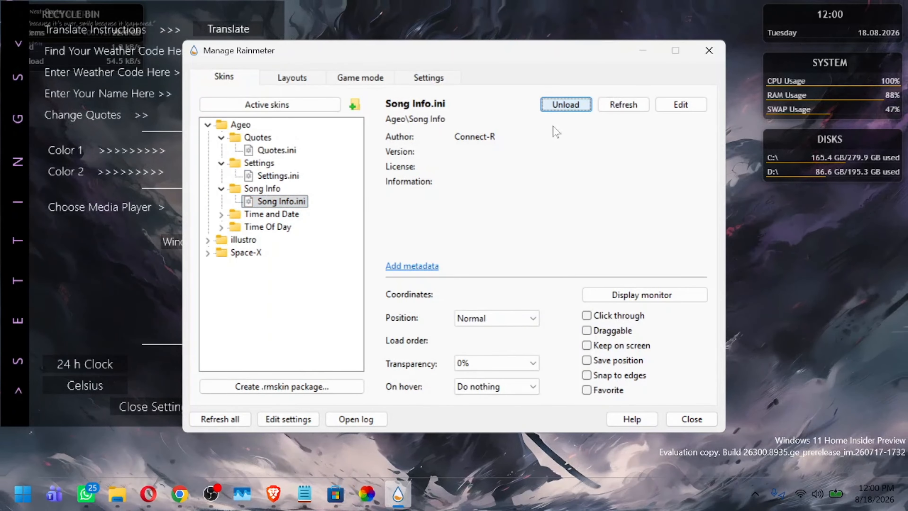
# Load the Ageo Time and Date.ini and Time Of Day.ini skins.
pyautogui.click(222, 214)
pyautogui.click(288, 227)
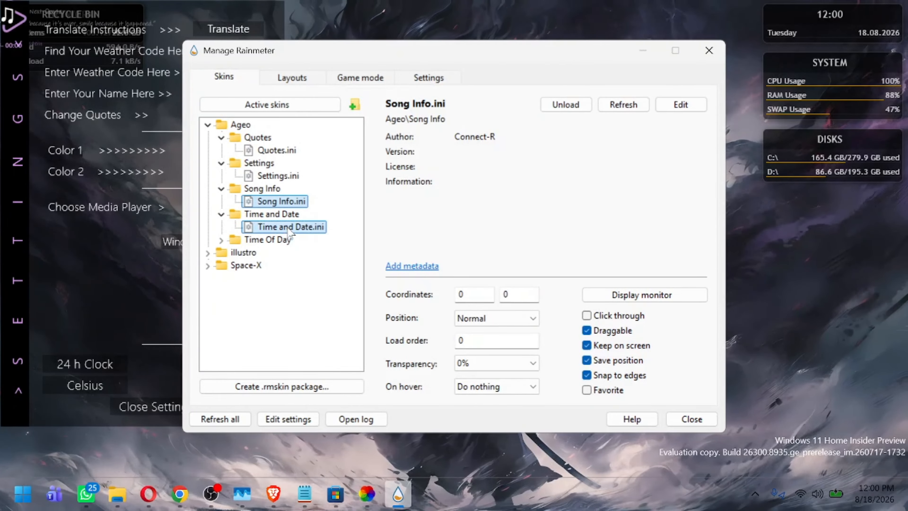
pyautogui.click(565, 105)
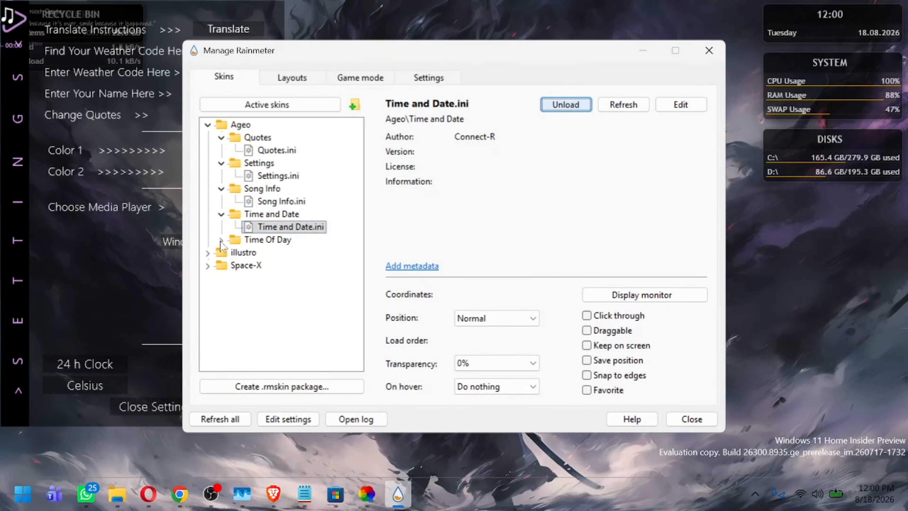
pyautogui.click(221, 241)
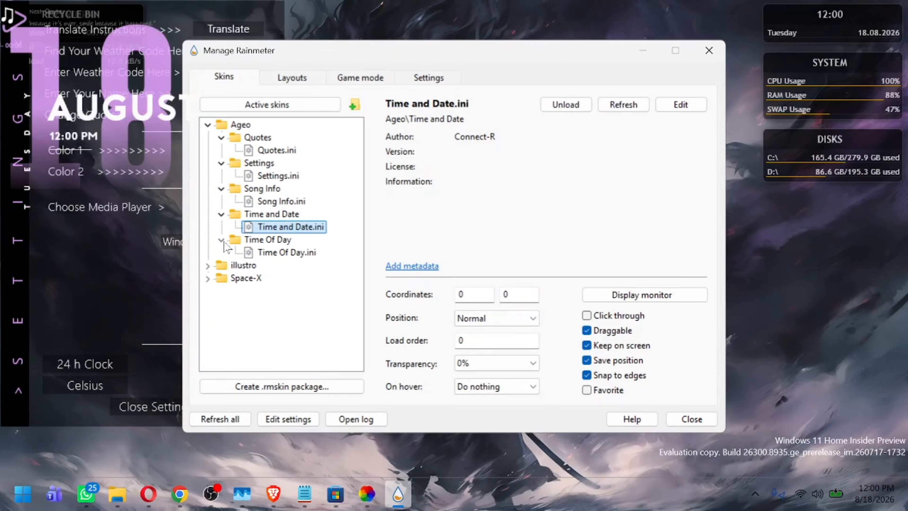
pyautogui.click(286, 253)
pyautogui.click(563, 105)
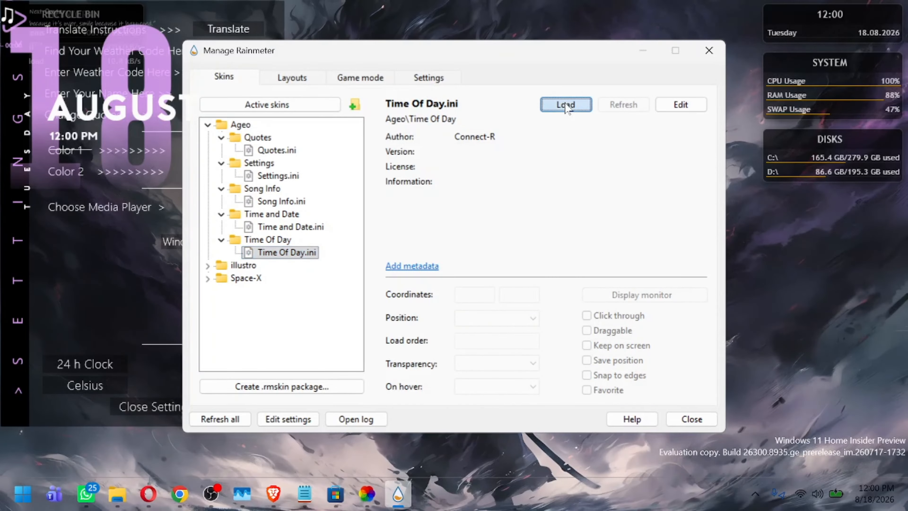
# Close the skin manager and unload the Ageo Settings skin from the desktop.
pyautogui.click(207, 265)
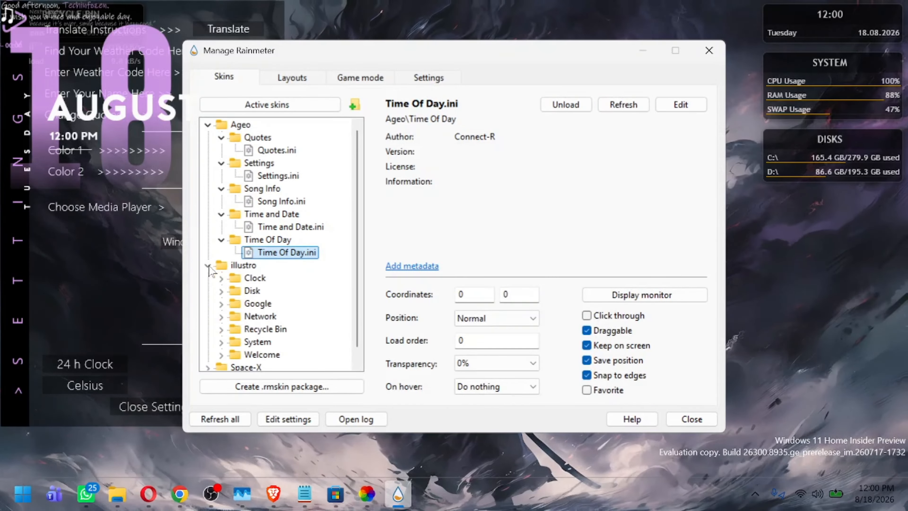
pyautogui.scroll(-1, 298, 328)
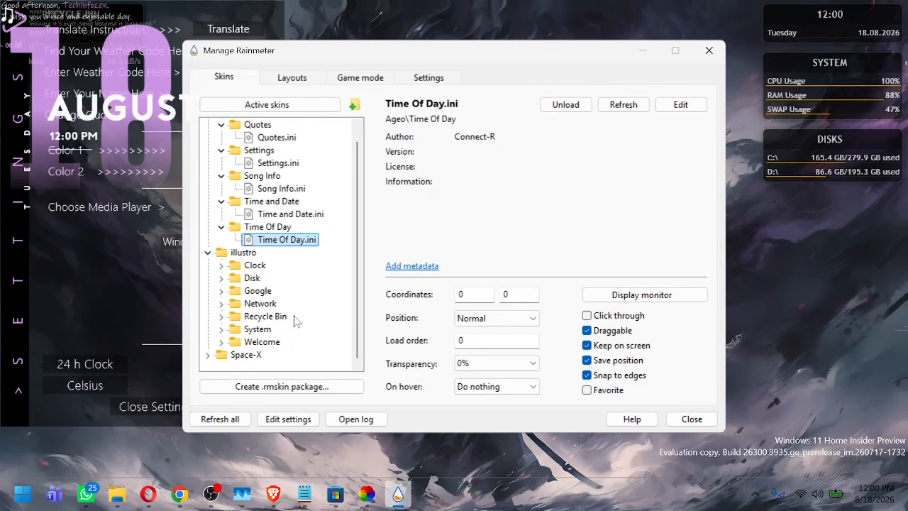
pyautogui.scroll(1, 297, 321)
pyautogui.scroll(-1, 297, 317)
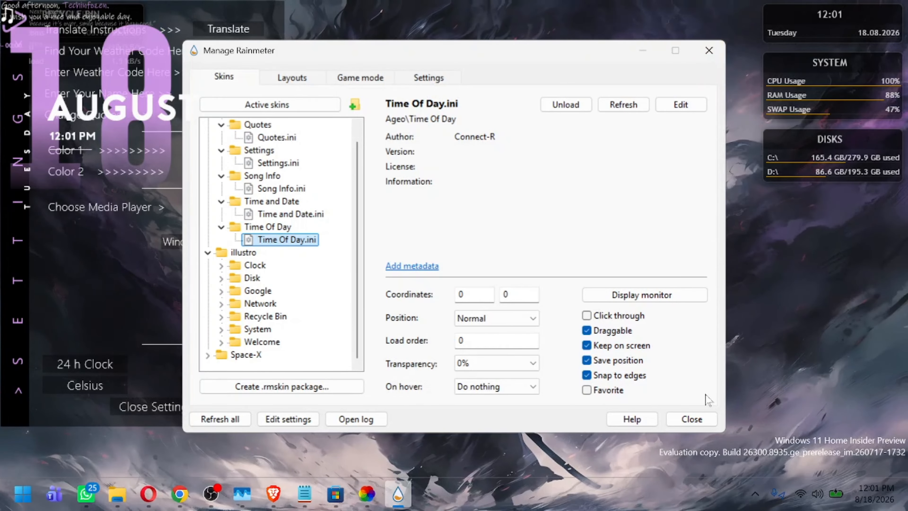
pyautogui.click(714, 58)
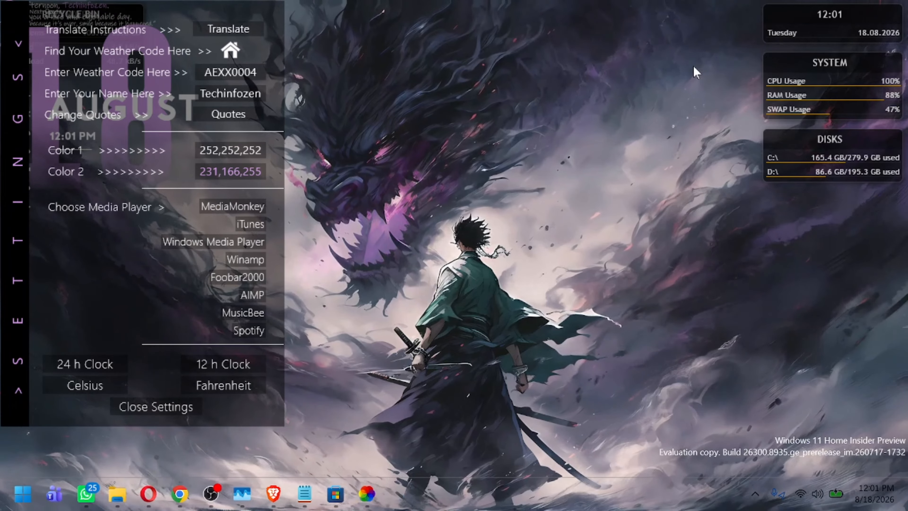
pyautogui.moveTo(119, 293); pyautogui.dragTo(388, 320)
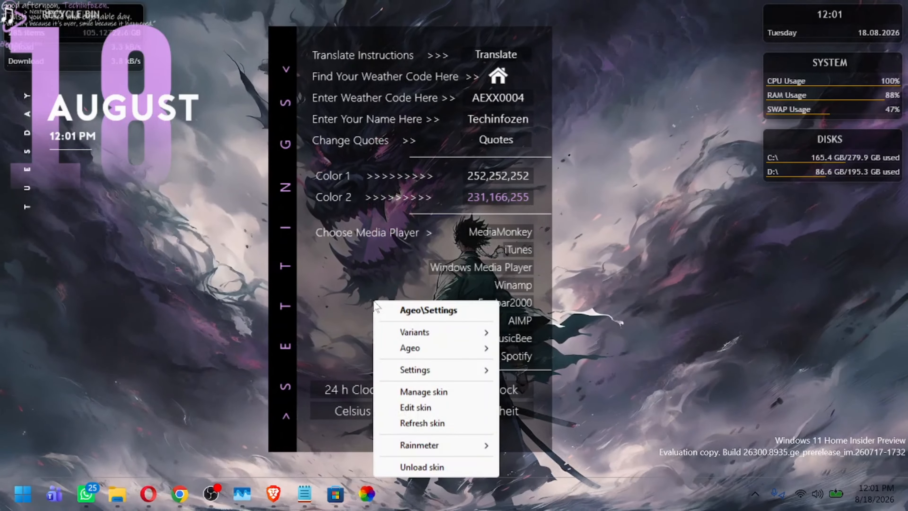
pyautogui.click(406, 468)
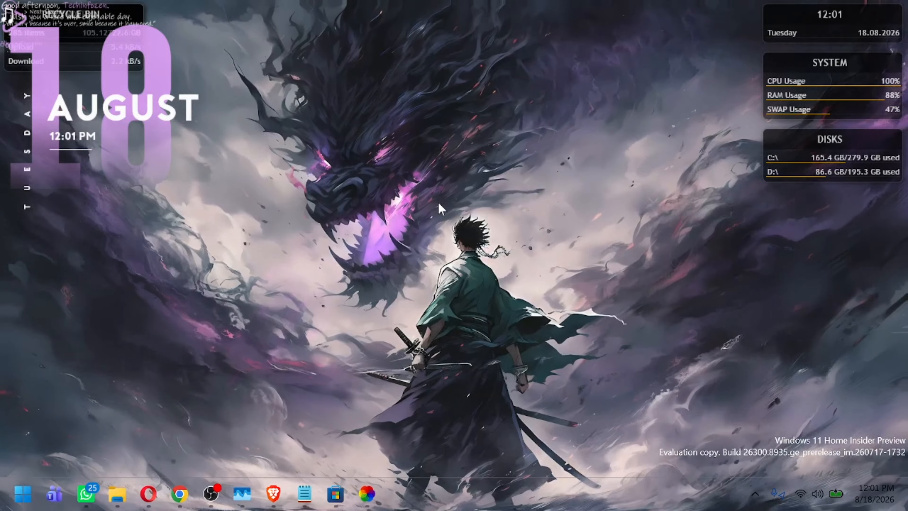
# Move the large Ageo date skin below the Disks skin and the Network skin to the upper desktop area beside the clock.
pyautogui.moveTo(112, 87); pyautogui.dragTo(819, 273)
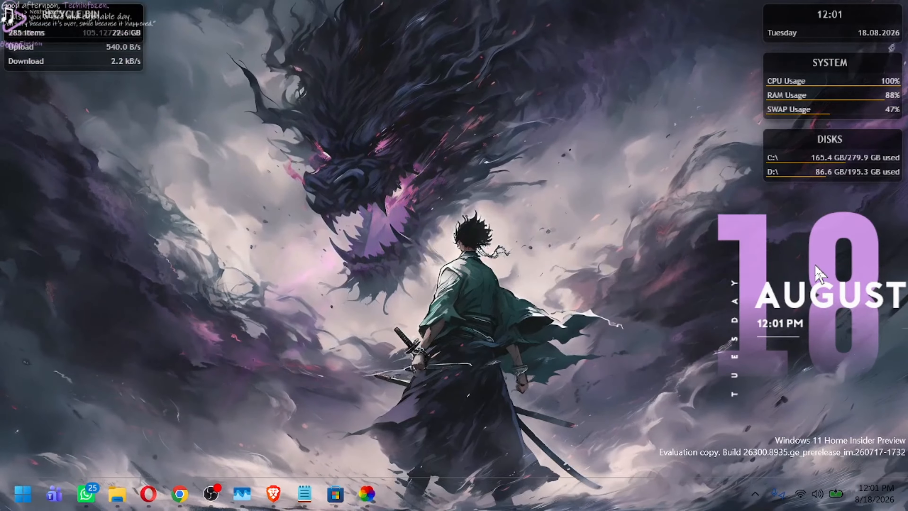
pyautogui.moveTo(97, 63); pyautogui.dragTo(640, 69)
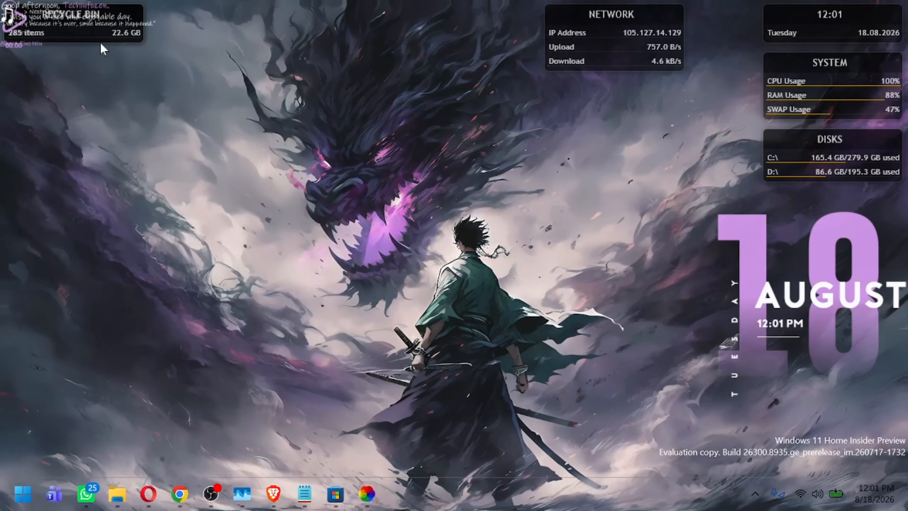
# Unload the Ageo Quotes skin and stack the Recycle Bin and Google skins along the desktop's left edge.
pyautogui.moveTo(102, 44); pyautogui.dragTo(134, 145)
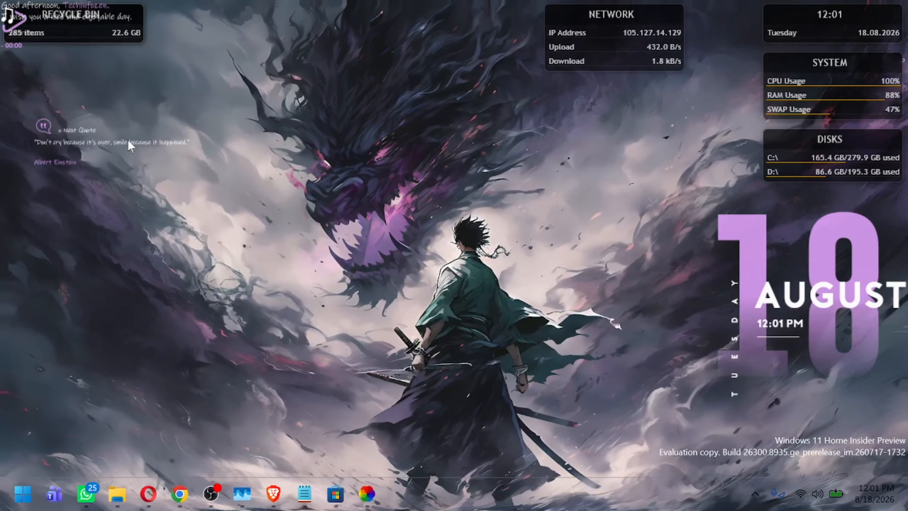
pyautogui.rightClick(138, 136)
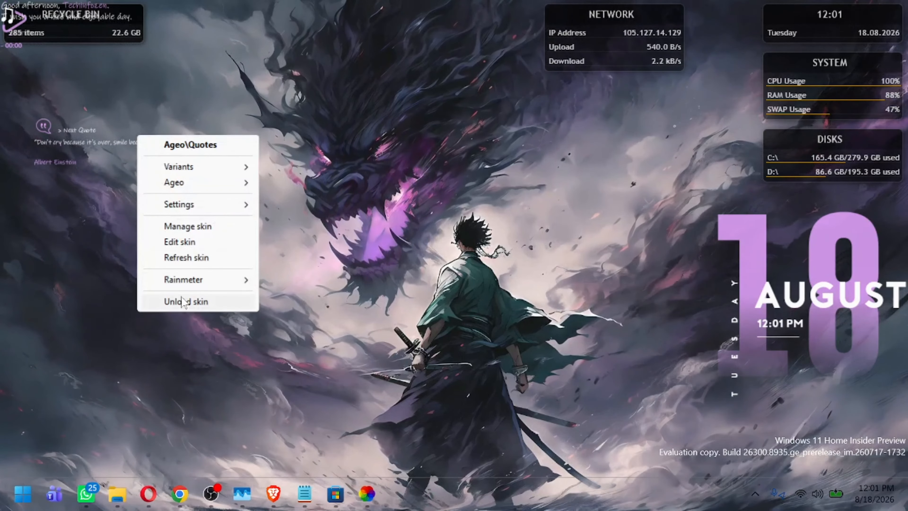
pyautogui.click(182, 301)
pyautogui.moveTo(85, 41); pyautogui.dragTo(107, 133)
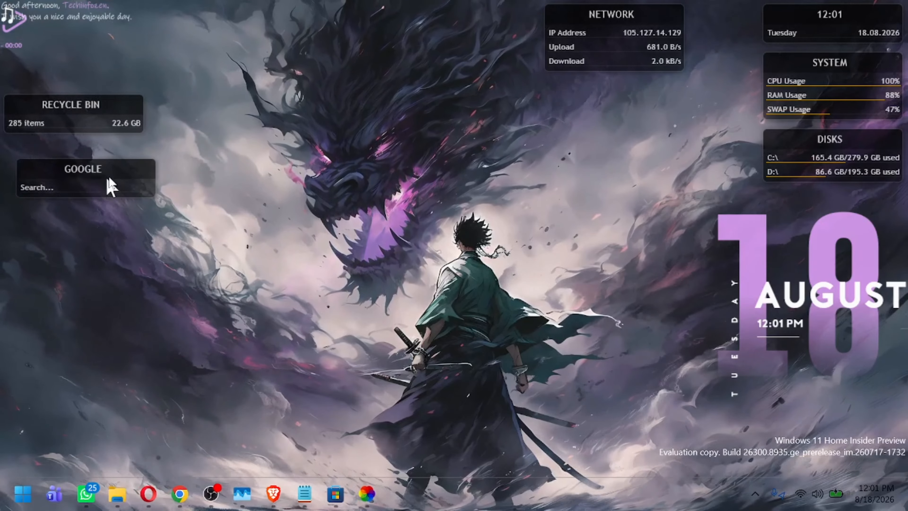
# Move the Ageo greeting and Song Info skins clear of the other skins and unload both.
pyautogui.moveTo(26, 26); pyautogui.dragTo(100, 72)
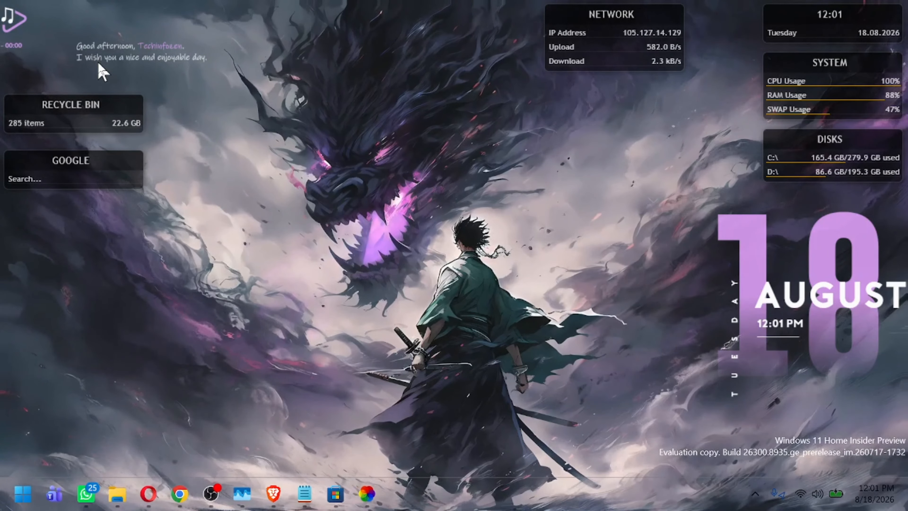
pyautogui.moveTo(100, 72); pyautogui.dragTo(76, 86)
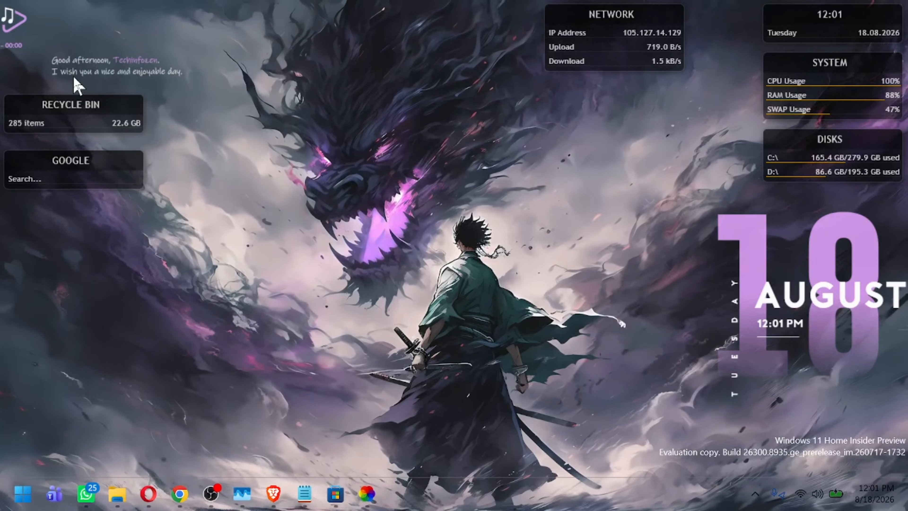
pyautogui.rightClick(119, 65)
pyautogui.click(177, 231)
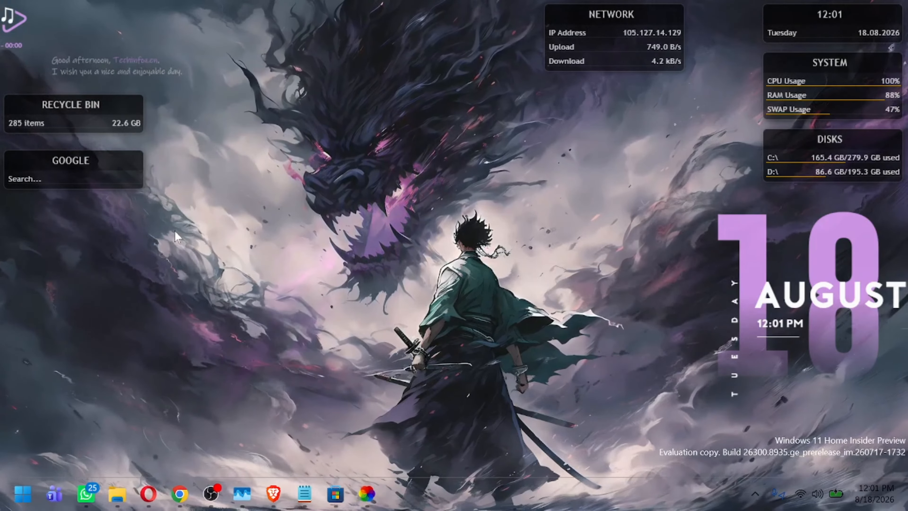
pyautogui.moveTo(18, 24); pyautogui.dragTo(92, 286)
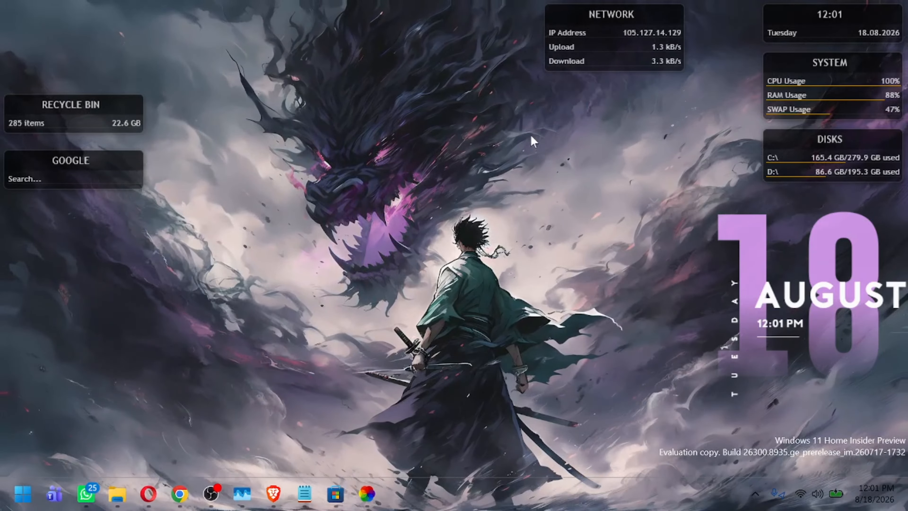
# Move the Network skin above the Recycle Bin skin and unload it.
pyautogui.moveTo(628, 49); pyautogui.dragTo(95, 57)
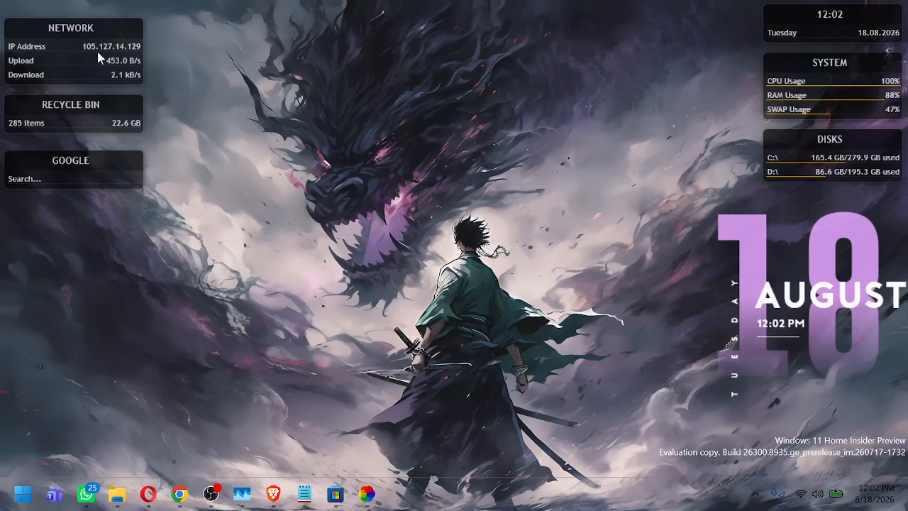
pyautogui.rightClick(73, 50)
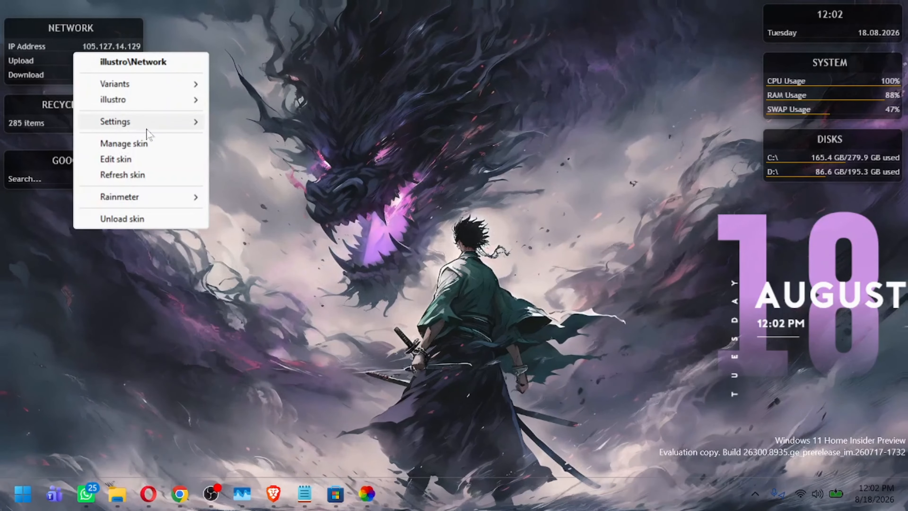
pyautogui.click(148, 220)
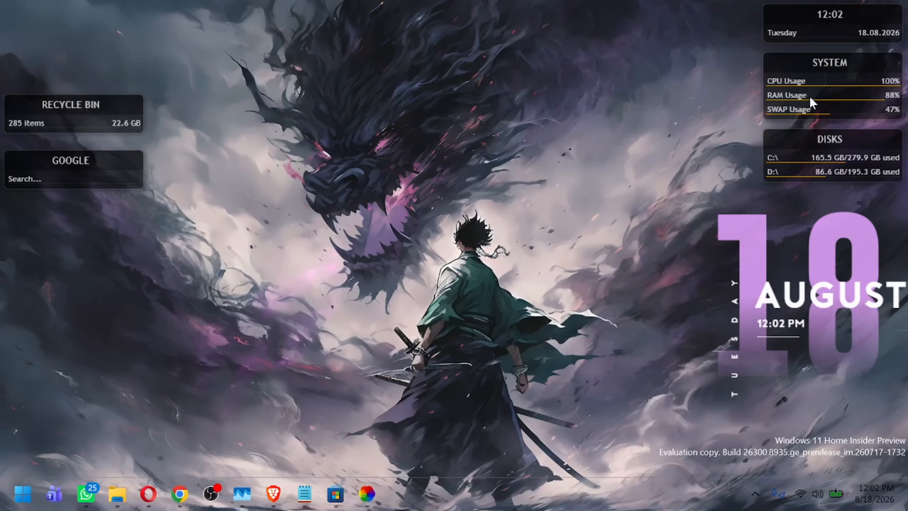
# Place the System skin above Recycle Bin and Disks below Google, and group the clock directly above the large date skin.
pyautogui.moveTo(810, 95); pyautogui.dragTo(58, 59)
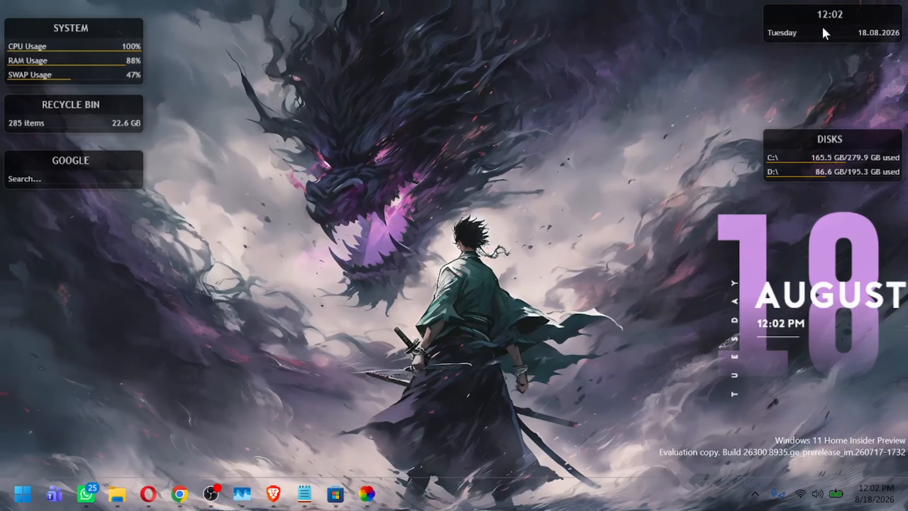
pyautogui.moveTo(823, 29); pyautogui.dragTo(815, 46)
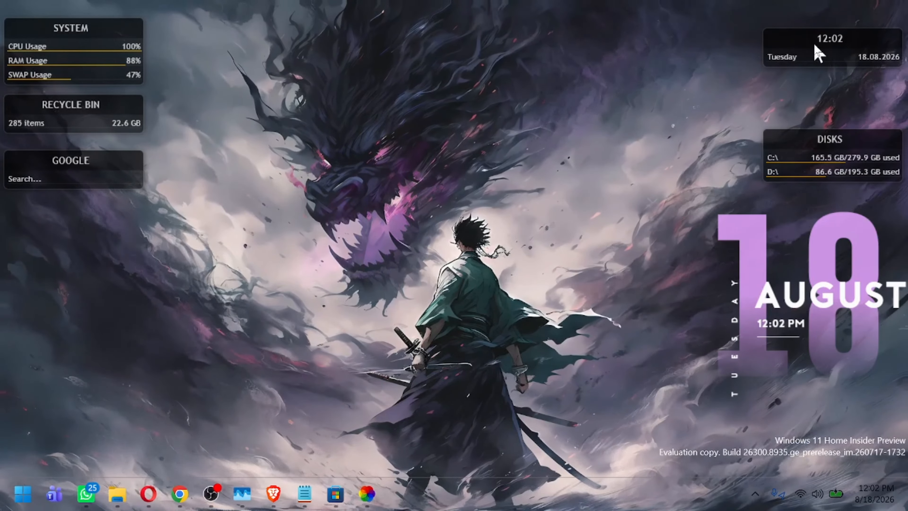
pyautogui.moveTo(819, 162); pyautogui.dragTo(64, 245)
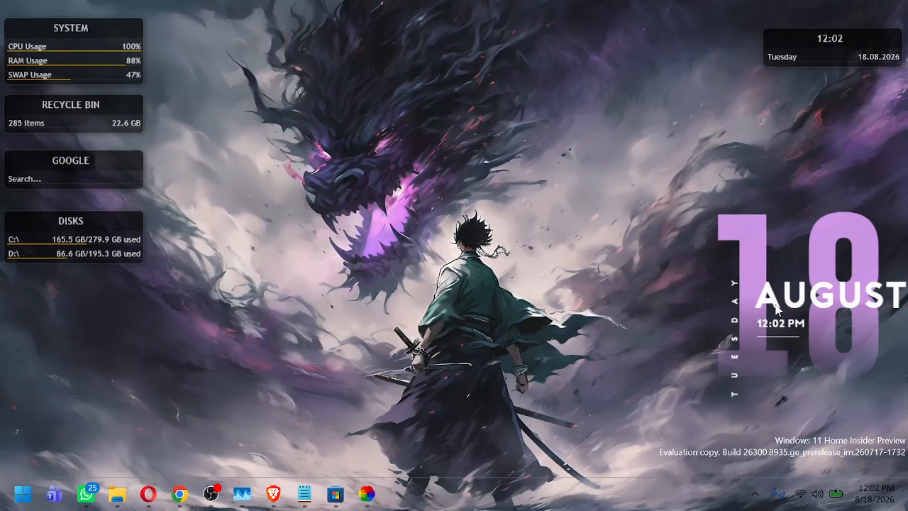
pyautogui.moveTo(777, 306); pyautogui.dragTo(764, 191)
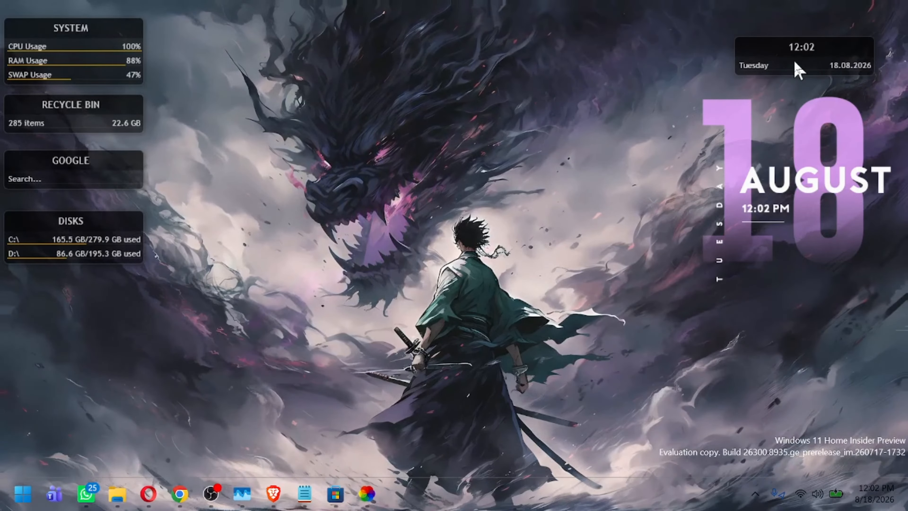
pyautogui.moveTo(795, 69); pyautogui.dragTo(779, 70)
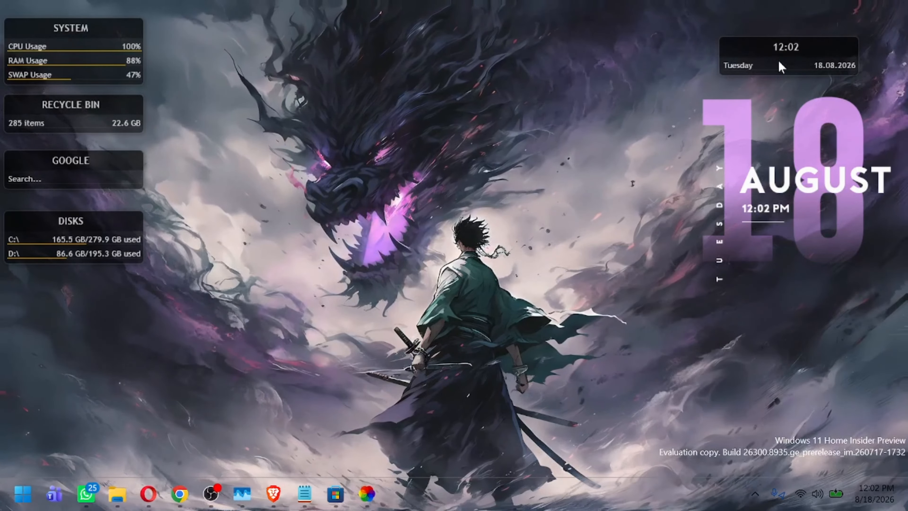